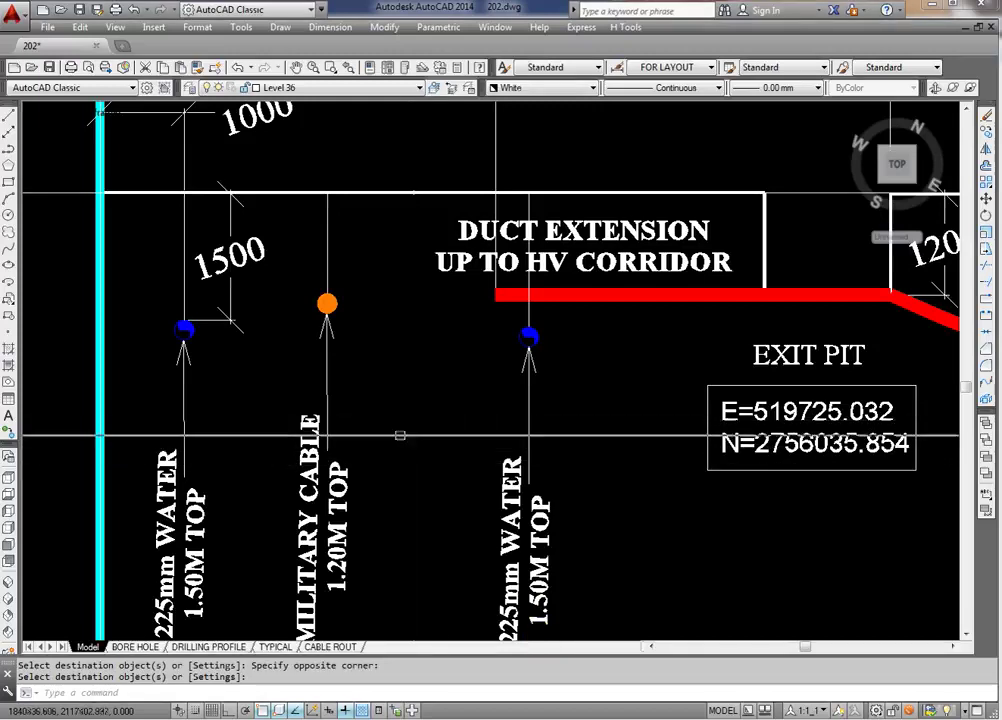
Step: Use DDEDIT to change the right-hand water pipe label to '2 NOS 11KV 1.60M TOP'
middle_click_drag(398, 434, 410, 405)
type("ed")
key("Return")
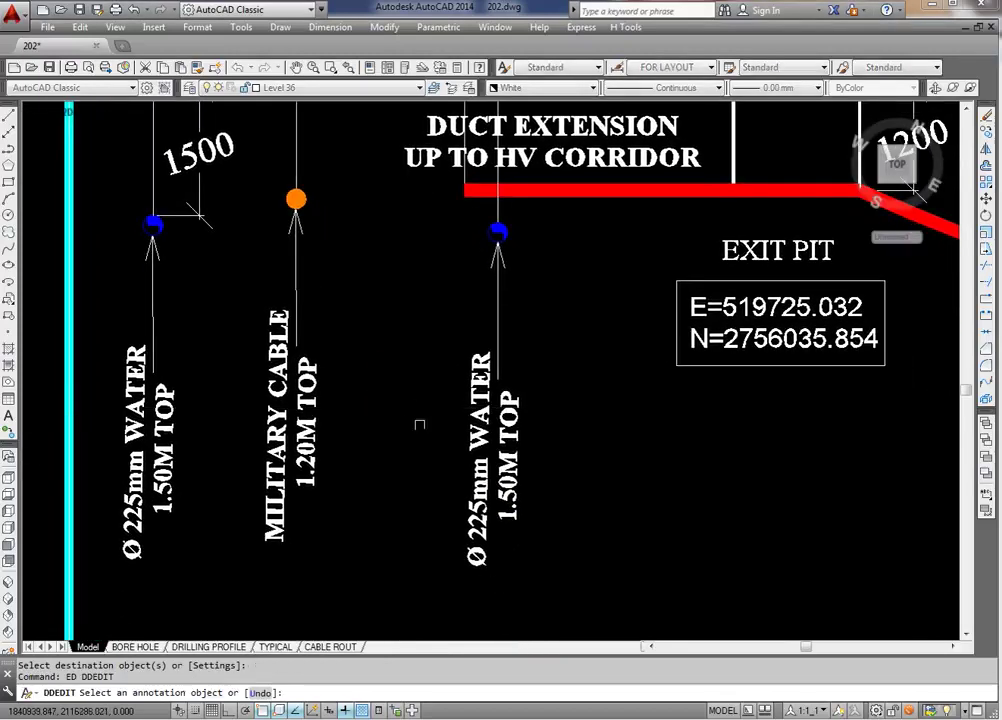
left_click(480, 468)
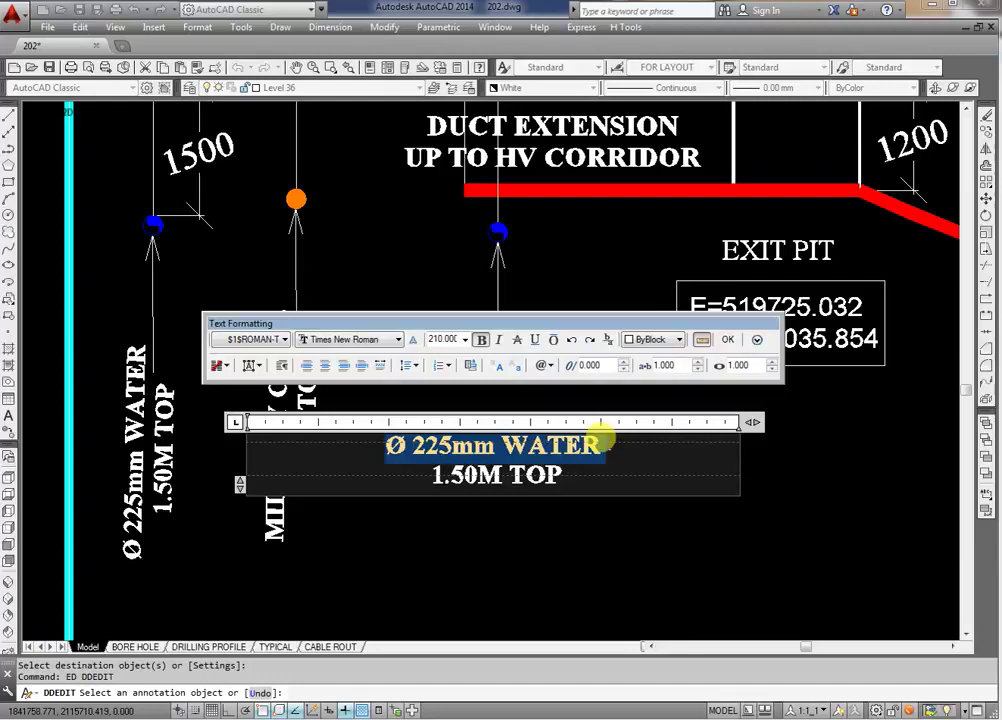
type("2 NOS 11KV 1.60M TOP")
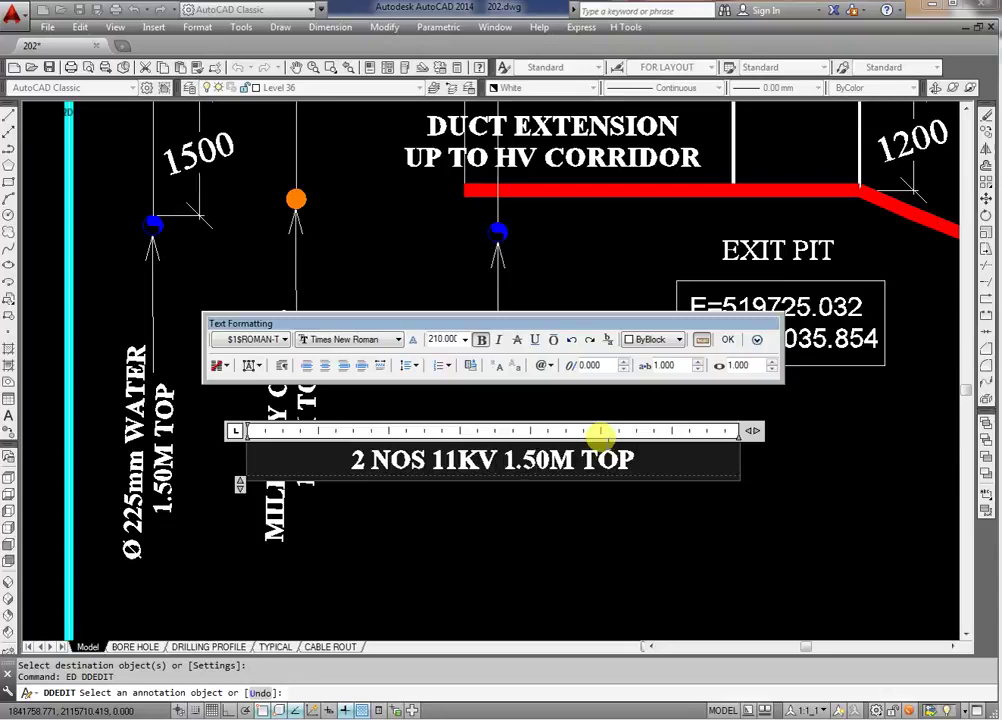
left_click(546, 533)
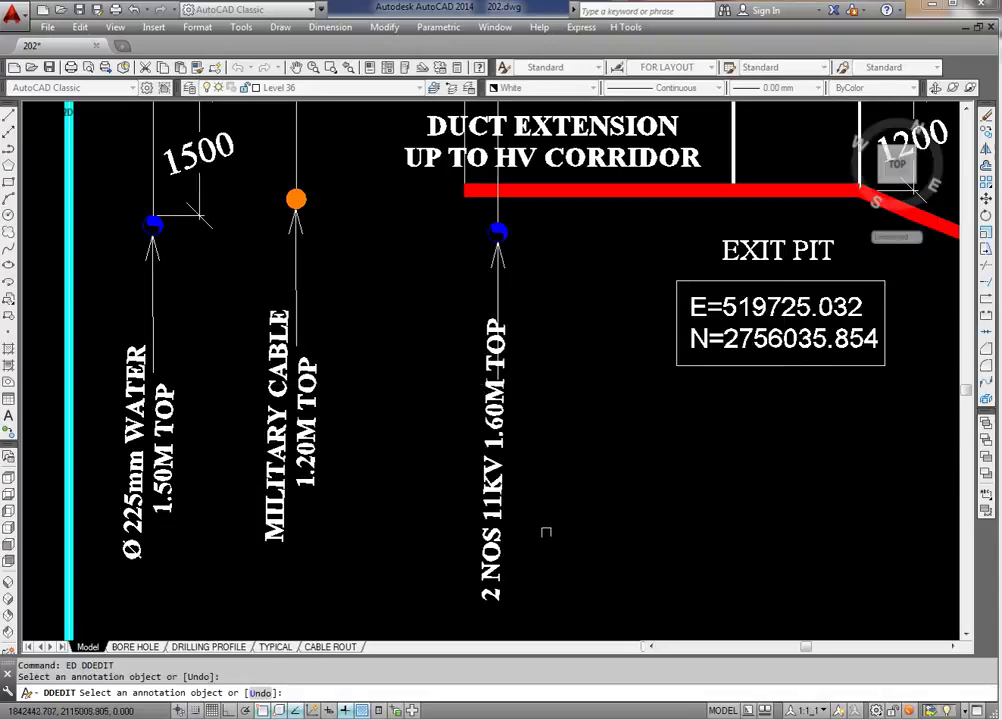
Step: Move the 2 NOS 11KV label lower down the drawing
key("Escape")
left_click(503, 484)
middle_click_drag(511, 476, 445, 463)
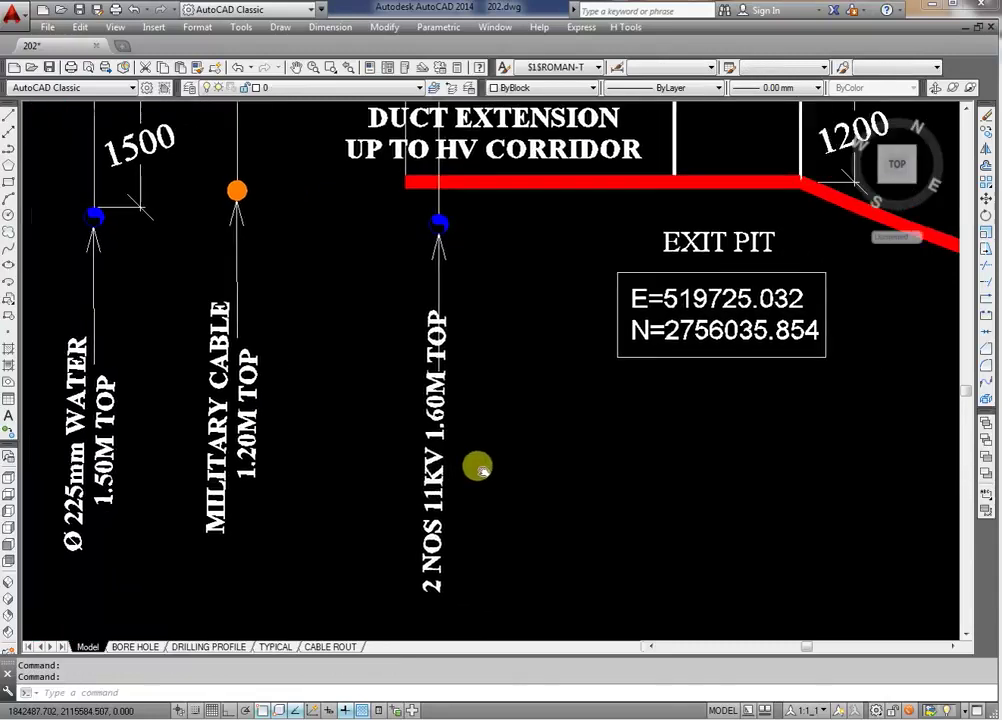
type("m")
key("Return")
left_click(535, 430)
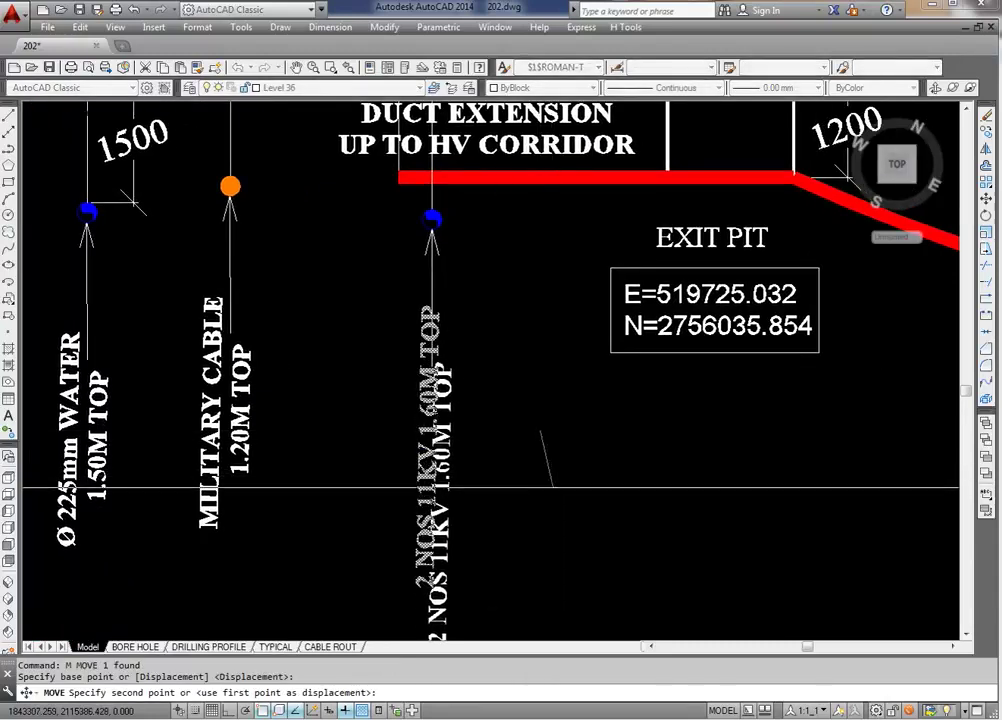
left_click(516, 515)
scroll(516, 515, "down", 4)
mouse_move(512, 474)
middle_mouse_down()
mouse_move(134, 441)
mouse_move(331, 460)
middle_mouse_up()
scroll(331, 460, "up", 4)
scroll(318, 425, "up", 2)
Step: Break the label after 11KV so it reads '2 NOS 11KV' over '1.60M TOP'
left_click(324, 418)
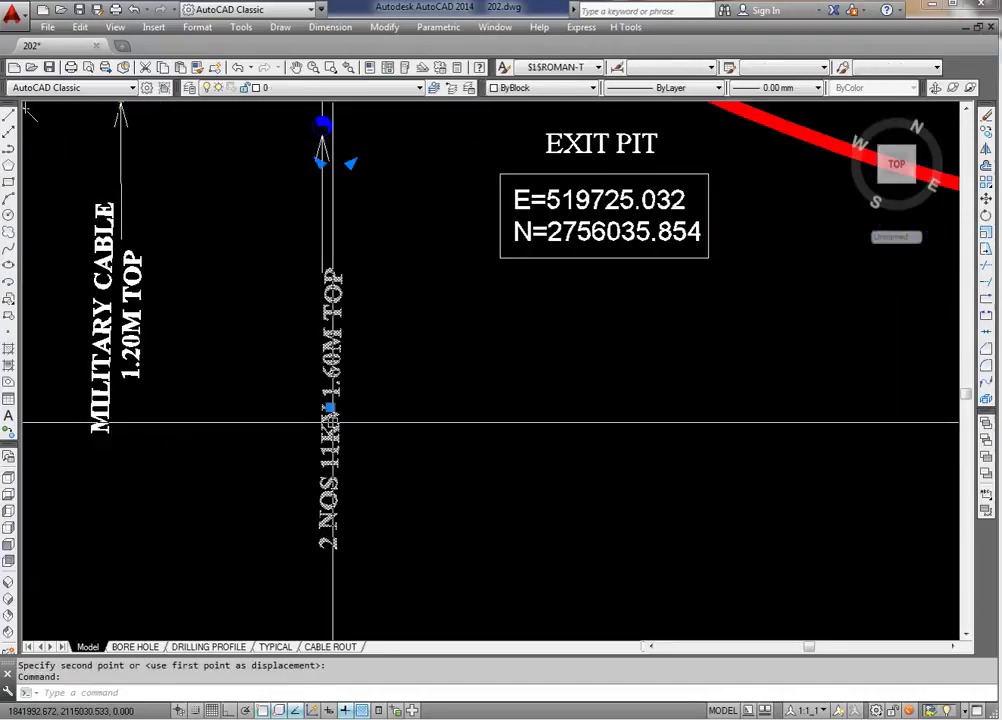
double_click(330, 408)
left_click(333, 411)
key("Return")
left_click(342, 440)
Step: Move the two-line 11KV label up beneath its crossing marker
middle_click_drag(389, 404, 414, 476)
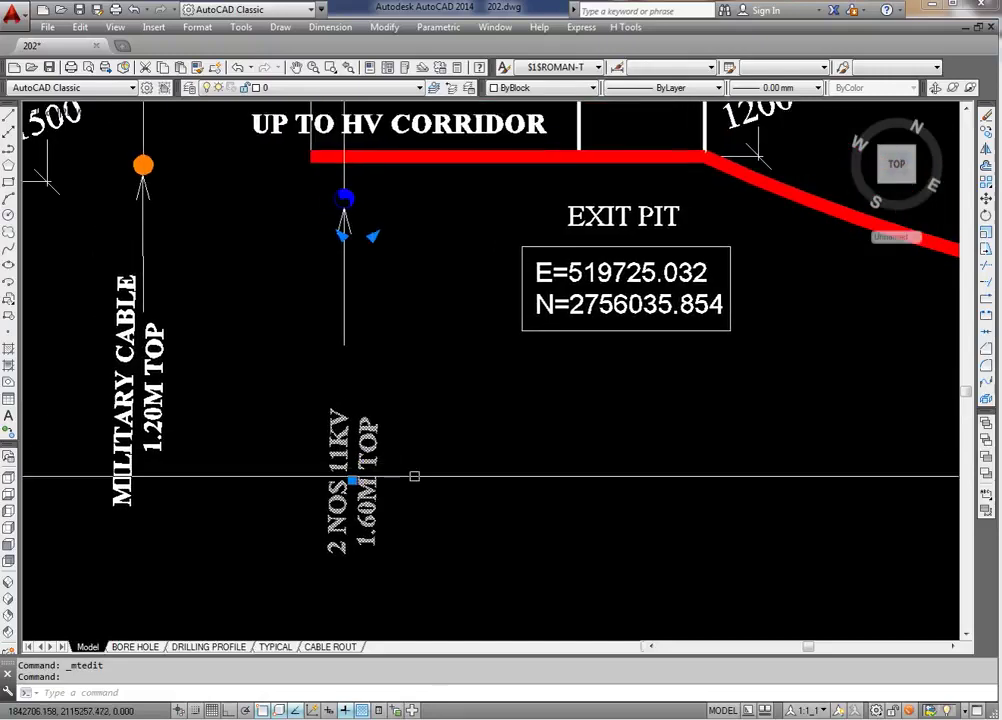
type("m")
key("Return")
left_click(539, 503)
left_click(528, 430)
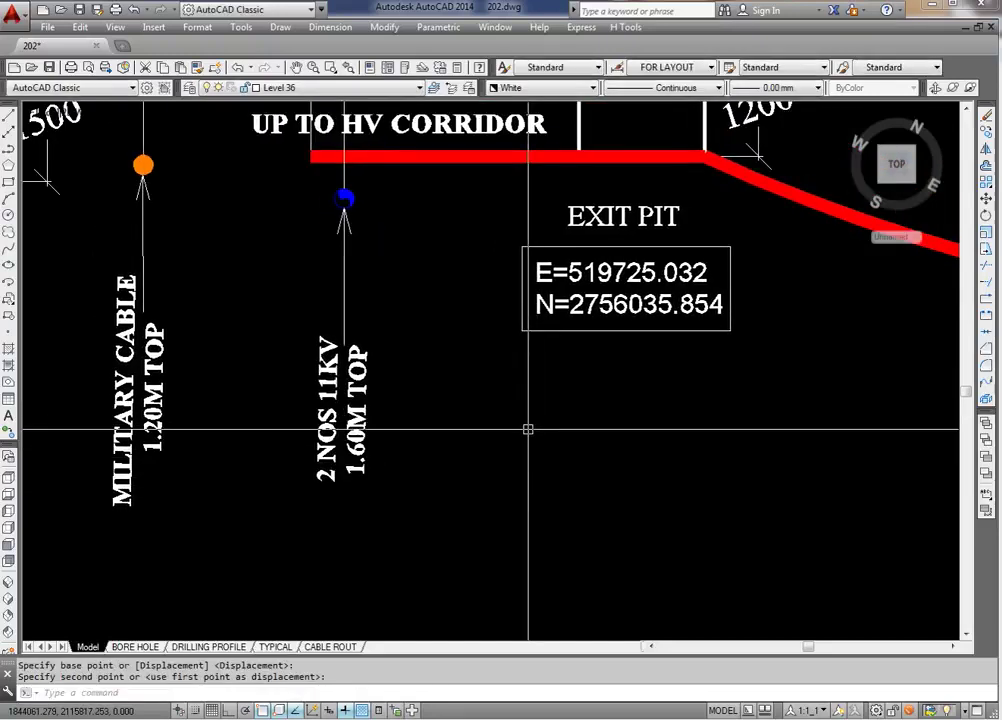
middle_click_drag(475, 430, 494, 482)
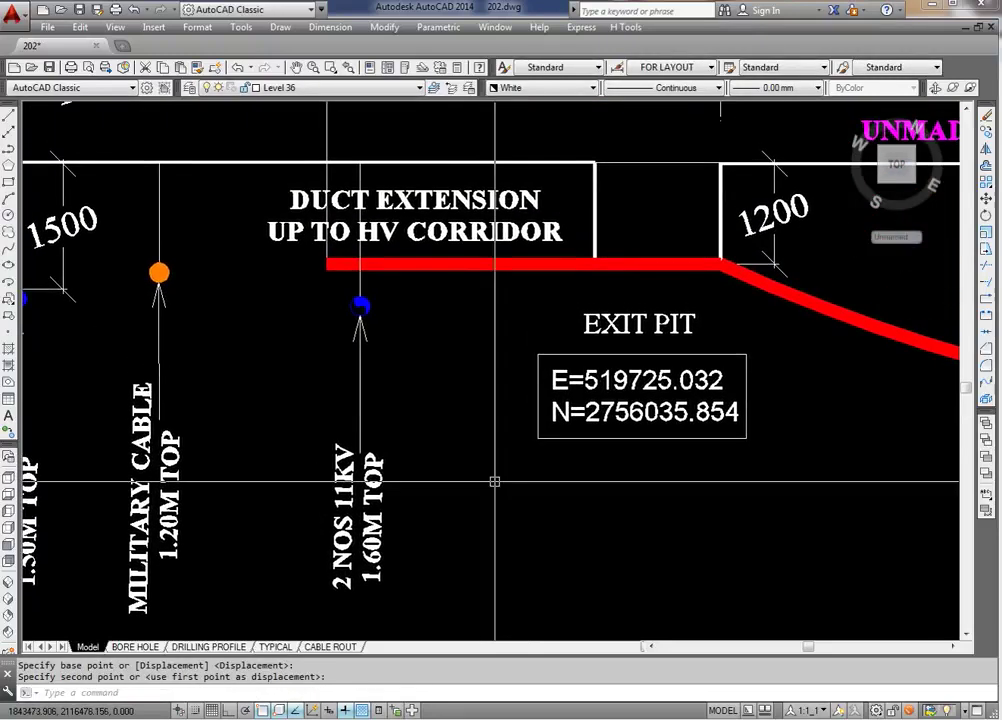
Step: Erase the blue water symbol dot at the 11KV crossing
scroll(339, 292, "up", 2)
left_click(339, 292)
left_click(400, 330)
middle_click_drag(369, 342, 392, 366)
type("e")
key("Return")
Step: Copy the orange military cable dot onto the 11KV crossing point
type("co")
key("Return")
middle_click_drag(234, 334, 329, 343)
left_click(128, 260)
left_click(239, 336)
key("Return")
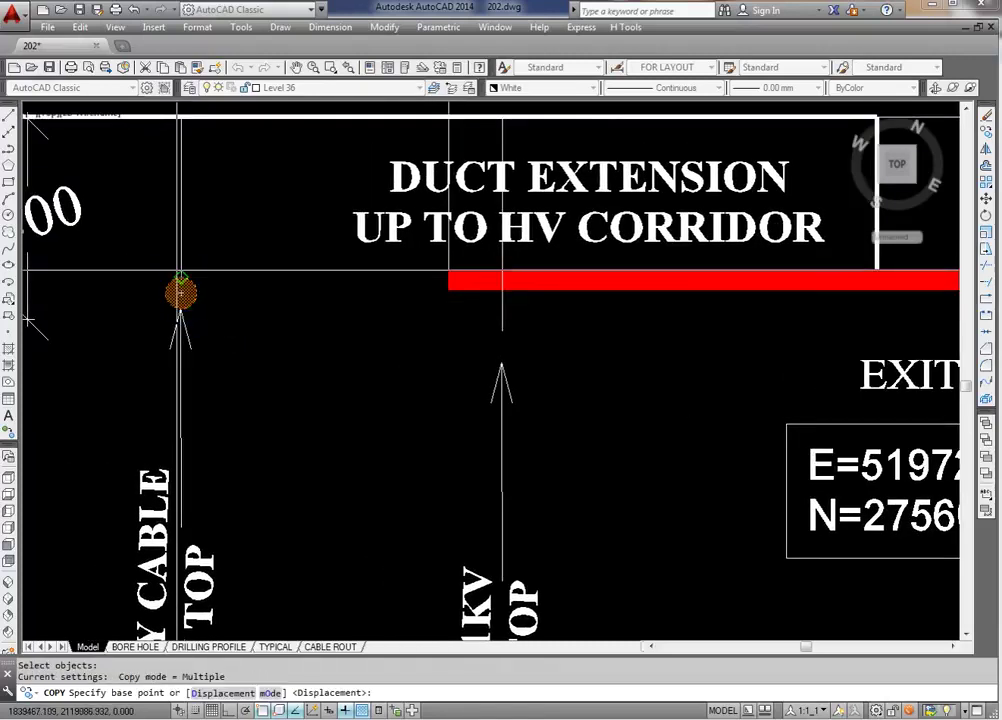
left_click(180, 278)
left_click(502, 328)
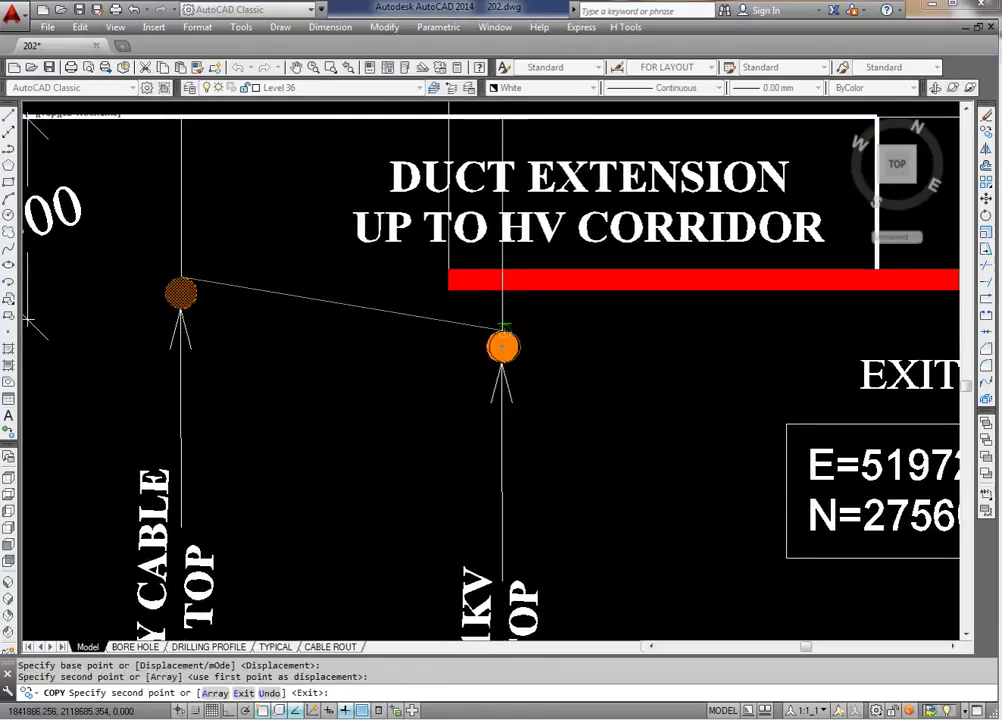
key("Escape")
middle_click_drag(476, 364, 400, 411)
scroll(384, 243, "down", 2)
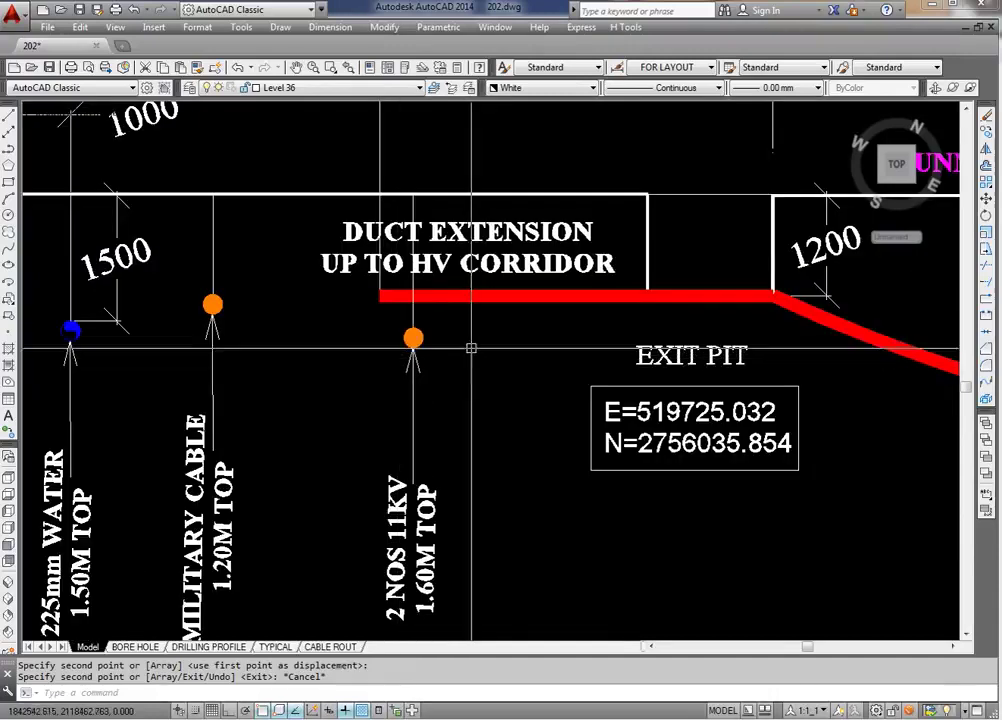
scroll(398, 295, "up", 1)
scroll(432, 357, "up", 1)
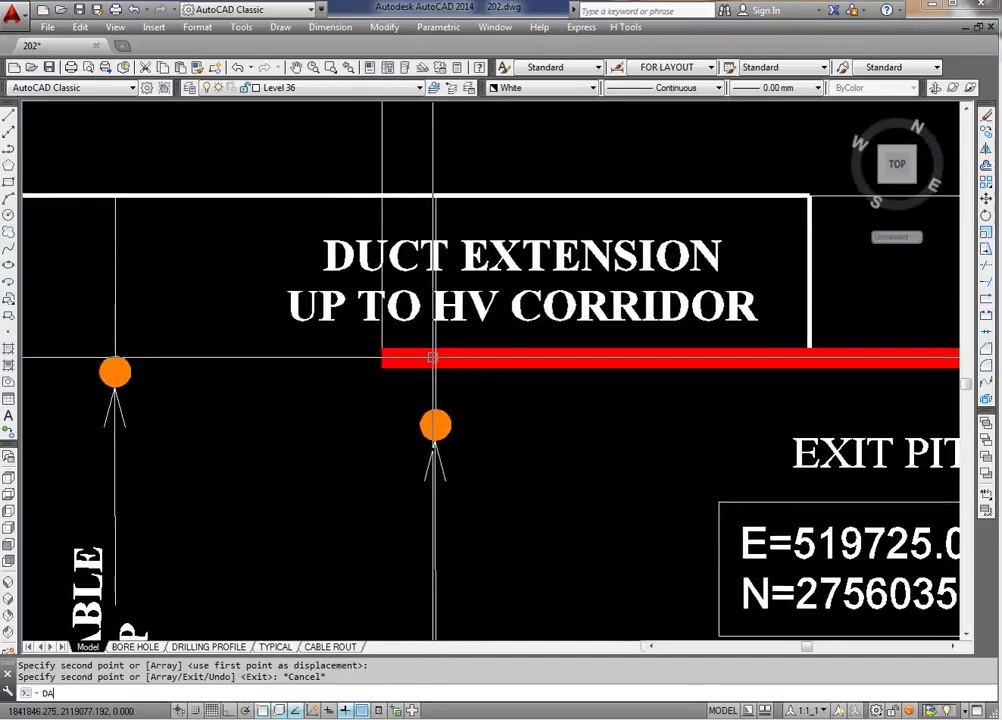
Step: Add aligned depth dimensions to the top line: 1600 at 11KV, 1200 at the military cable
type("l")
key("Return")
left_click(435, 412)
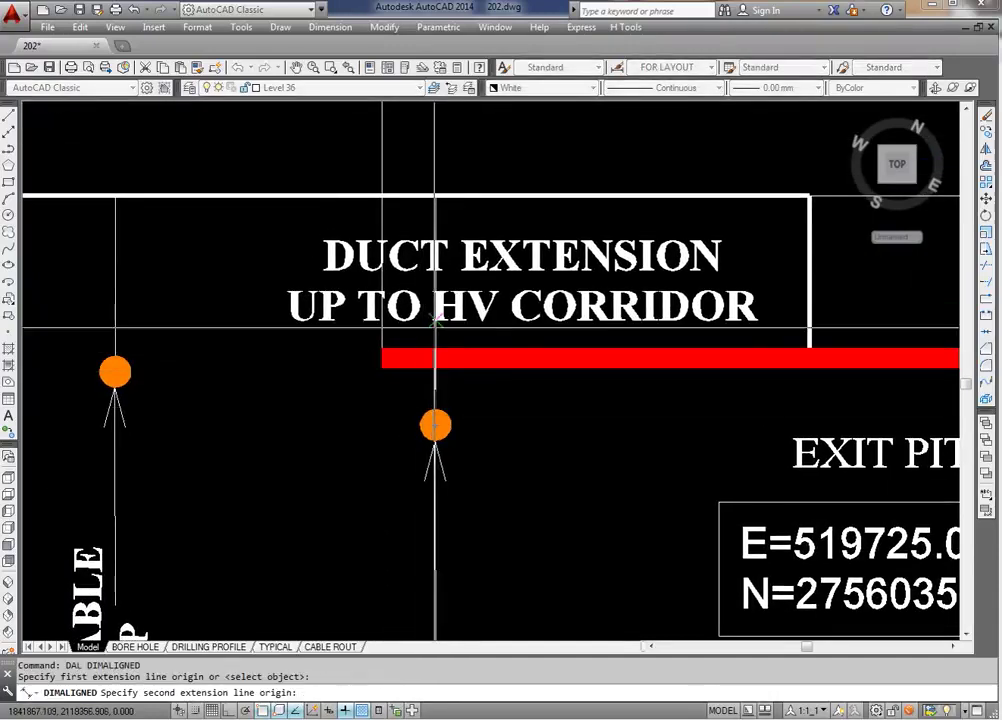
left_click(433, 195)
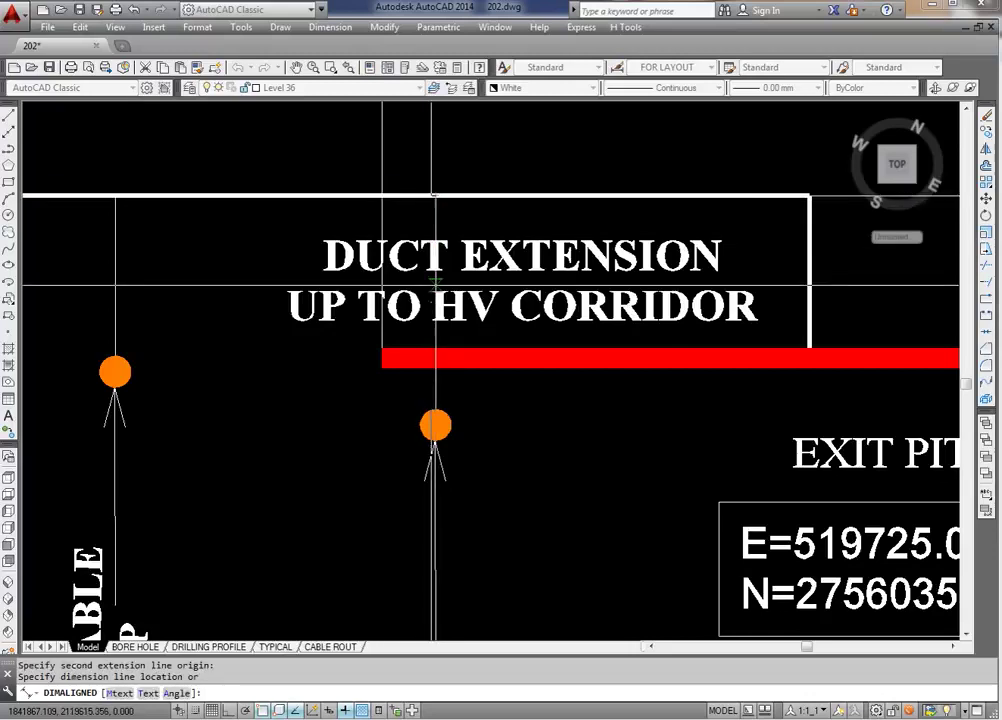
left_click(433, 285)
key("Return")
middle_click_drag(250, 293, 470, 343)
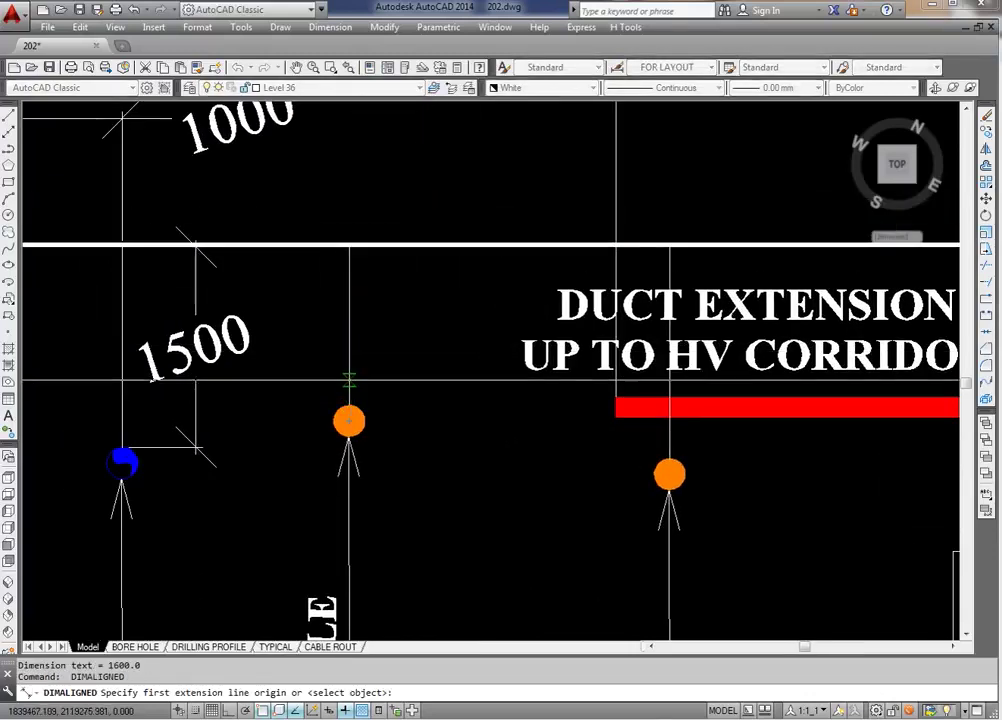
left_click(349, 421)
left_click(349, 244)
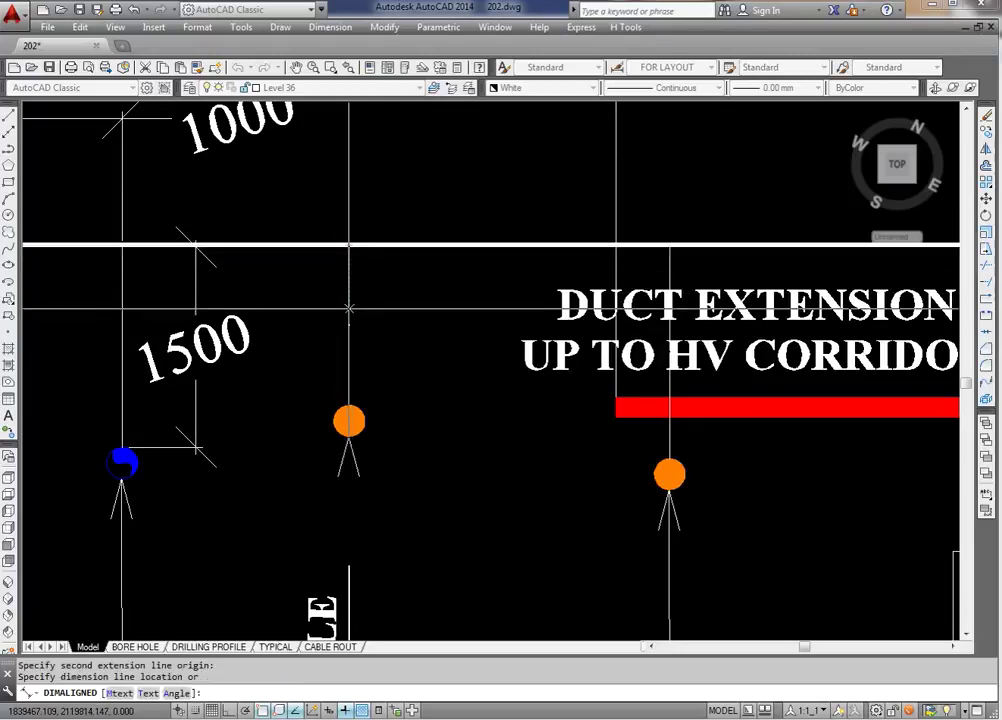
left_click(349, 320)
Step: Match the 1200 and 1600 dimensions' properties to the 1500 dimension
type("a")
key("Return")
left_click(236, 354)
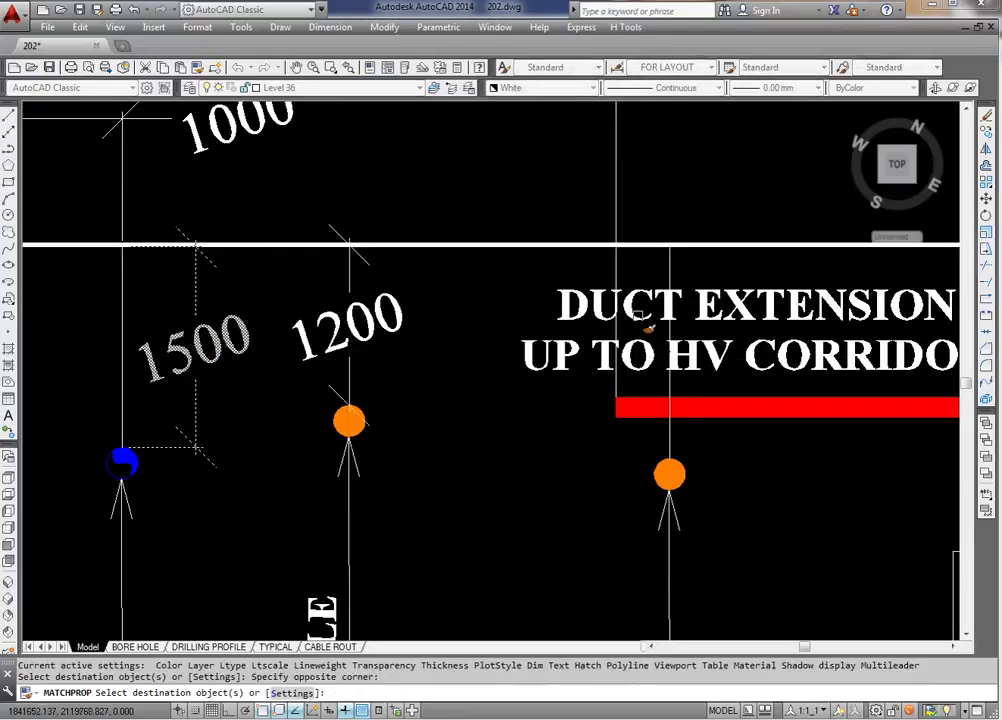
scroll(649, 327, "up", 3)
left_click(700, 264)
left_click(633, 268)
scroll(588, 300, "down", 3)
key("Return")
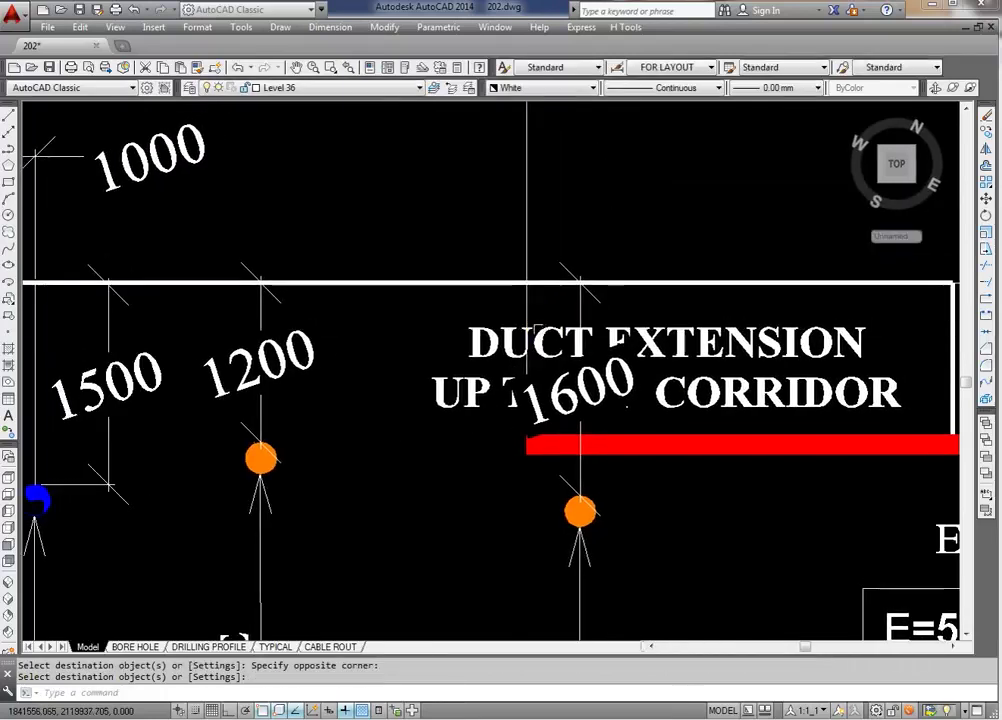
middle_click_drag(547, 320, 512, 364)
Step: Add an aligned offset dimension from the cyan right-of-way line to the crossing, near the 1000 dimension
type("L")
key("Return")
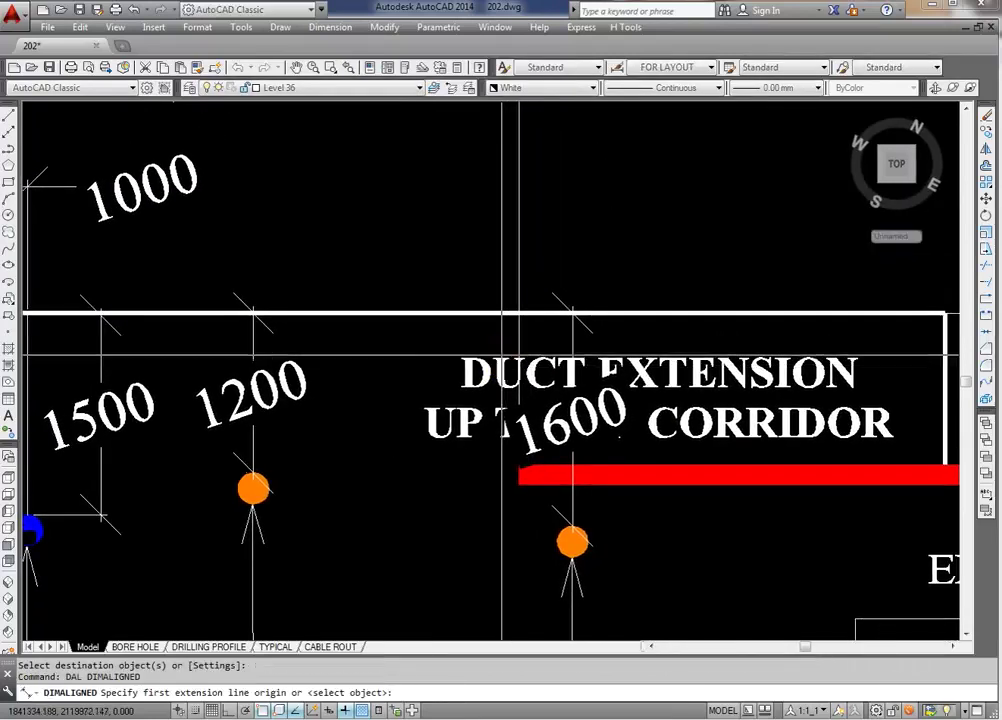
scroll(512, 364, "down", 3)
scroll(297, 365, "up", 2)
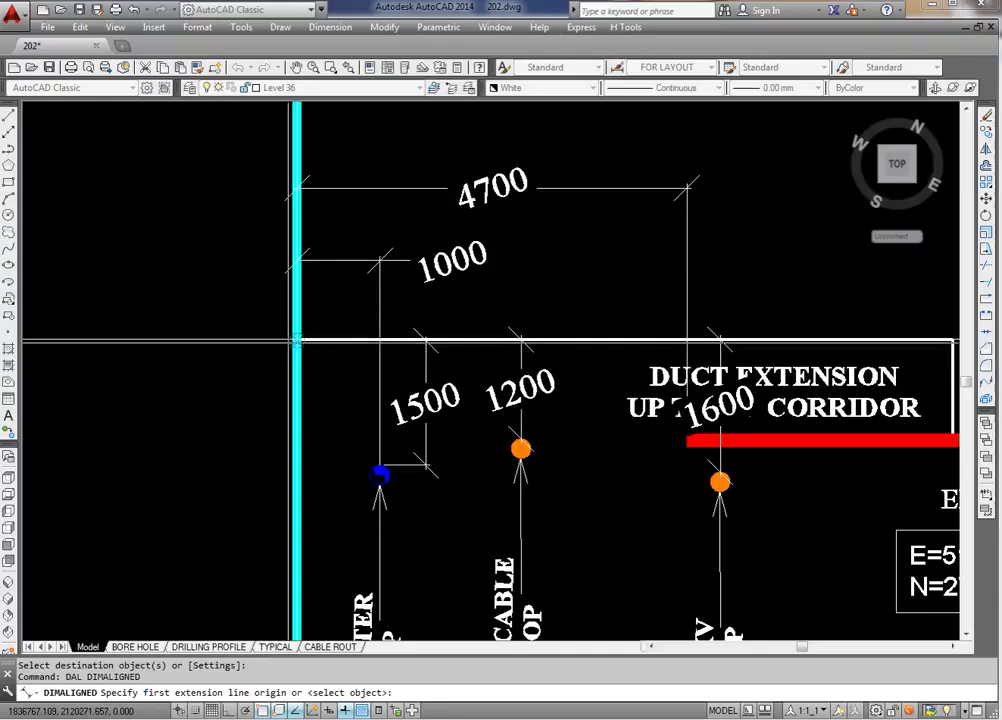
left_click(297, 340)
scroll(600, 340, "up", 2)
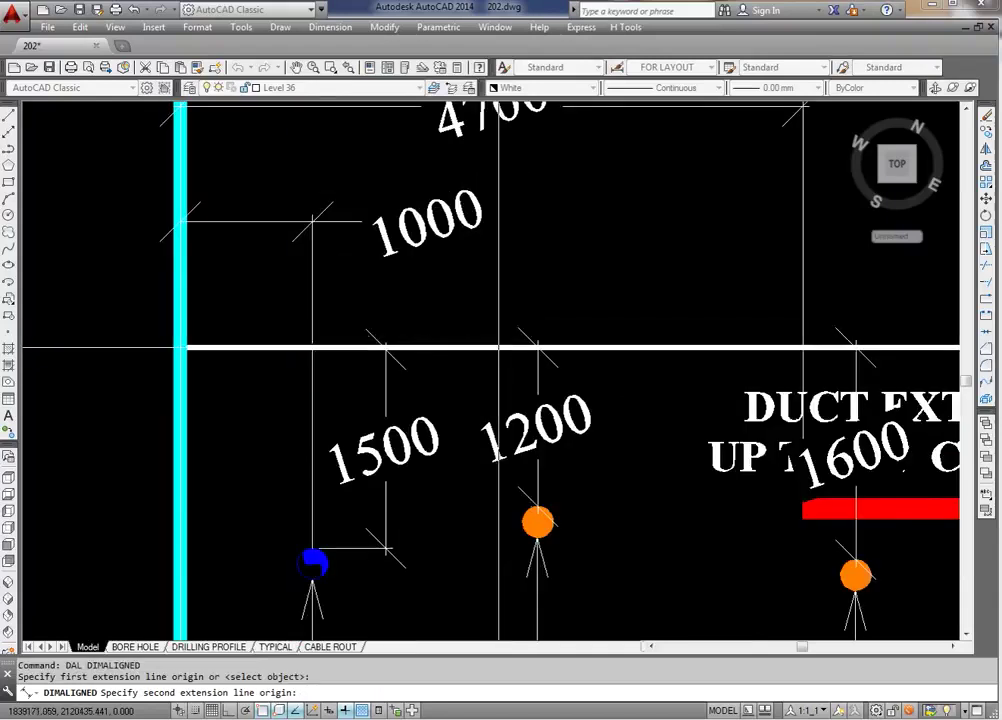
scroll(748, 429, "up", 5)
left_click(748, 429)
scroll(748, 429, "down", 5)
mouse_move(745, 431)
middle_mouse_down()
mouse_move(609, 437)
mouse_move(552, 455)
middle_mouse_up()
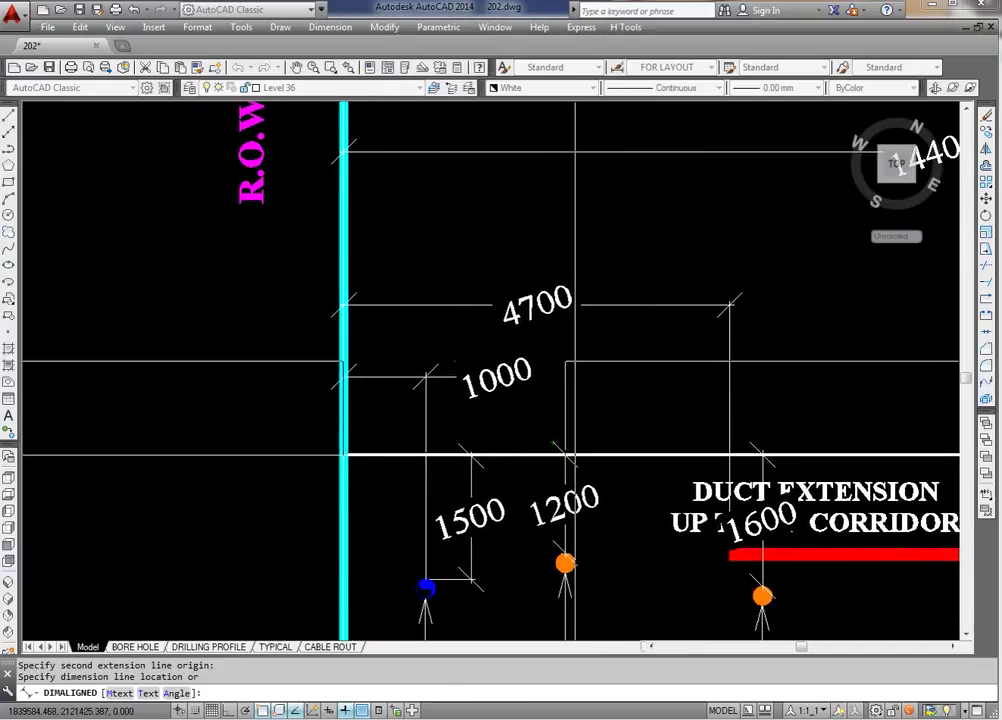
left_click(568, 364)
key("Escape")
Step: Drag the 1000 dimension line lower
scroll(416, 385, "up", 4)
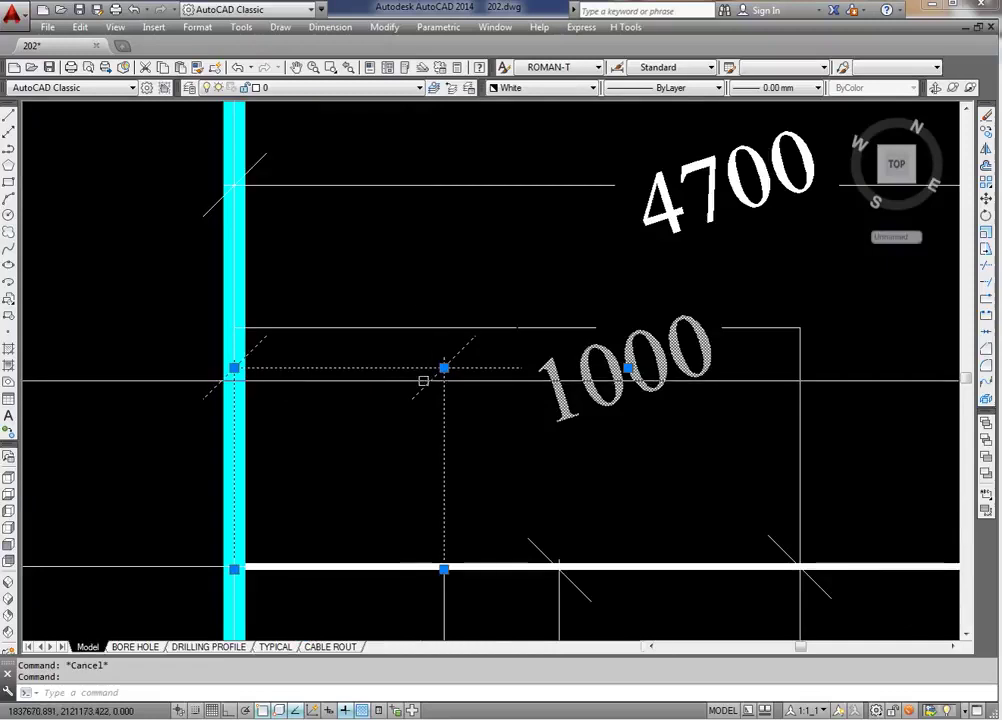
left_click(443, 368)
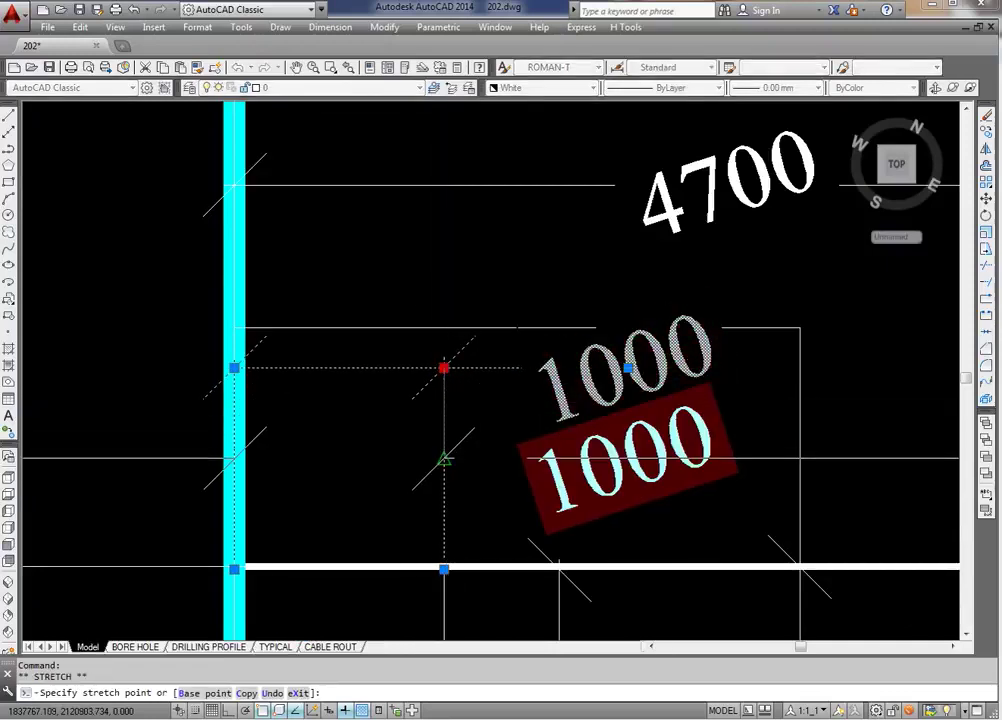
left_click(443, 458)
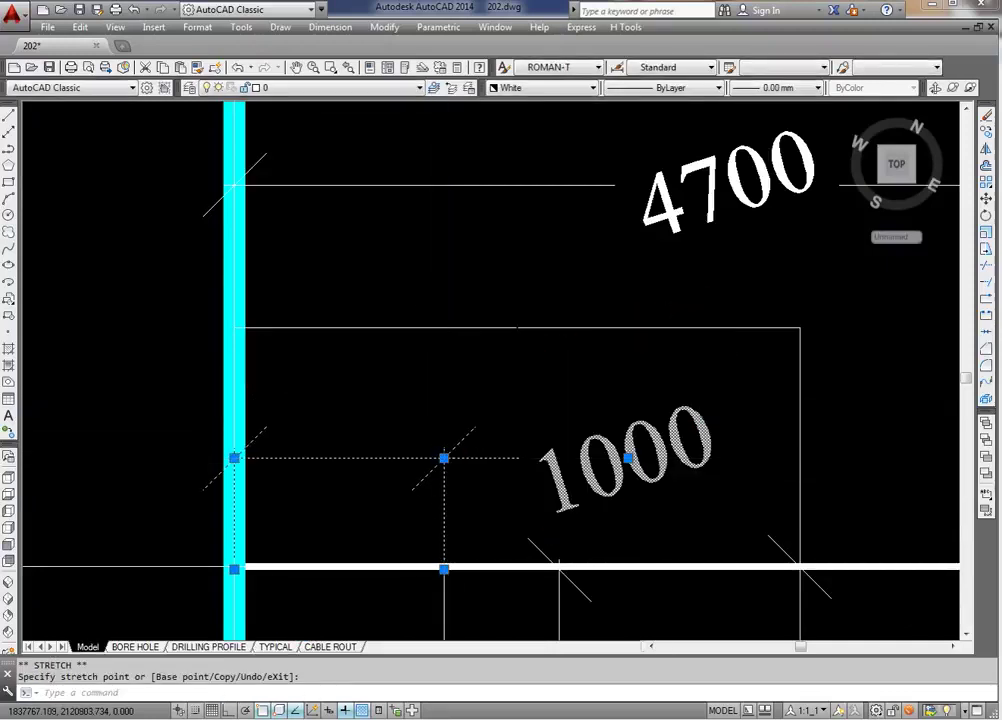
key("Escape")
key("Escape")
Step: Match the 2700 dimension's properties to the 1000 dimension
type("a")
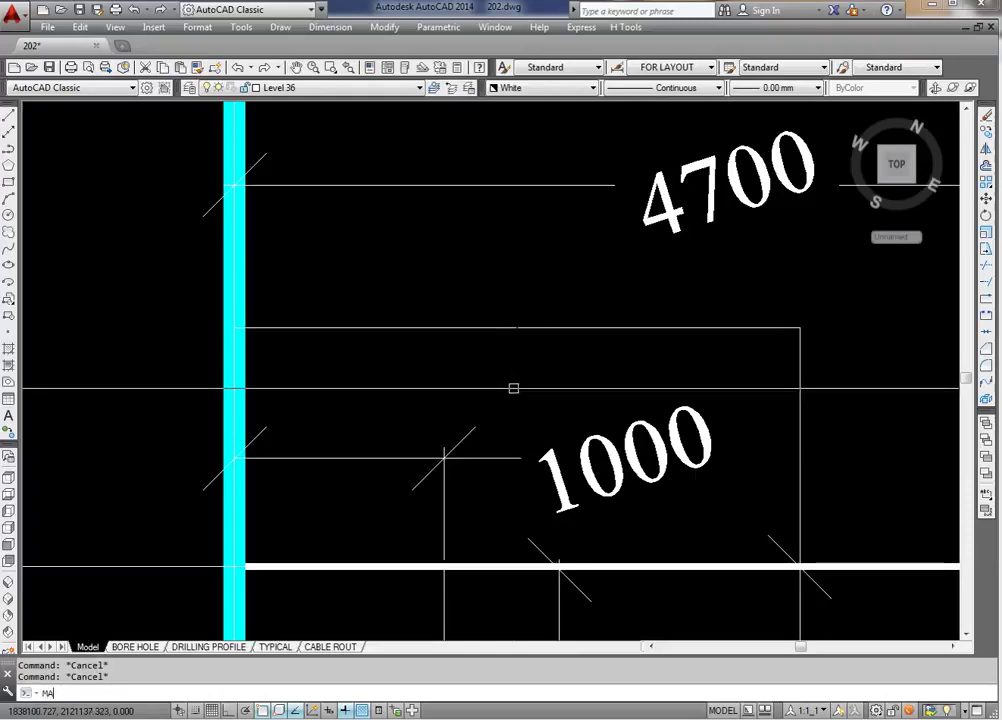
key("Return")
left_click(577, 470)
left_click(546, 306)
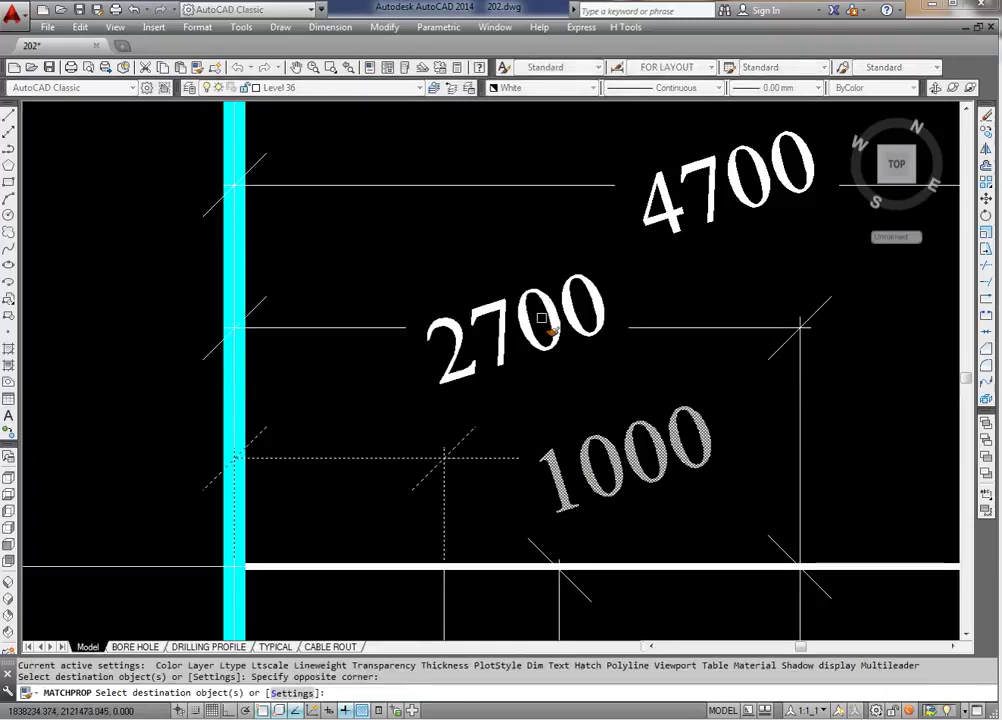
left_click(586, 358)
scroll(570, 355, "down", 4)
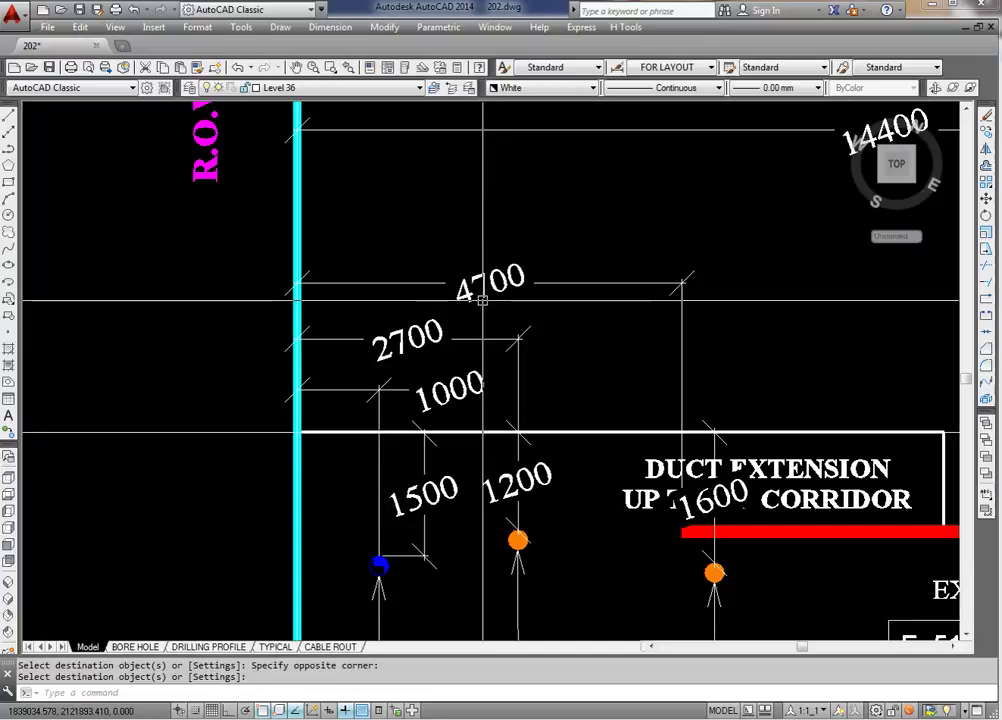
key("Return")
left_click(485, 298)
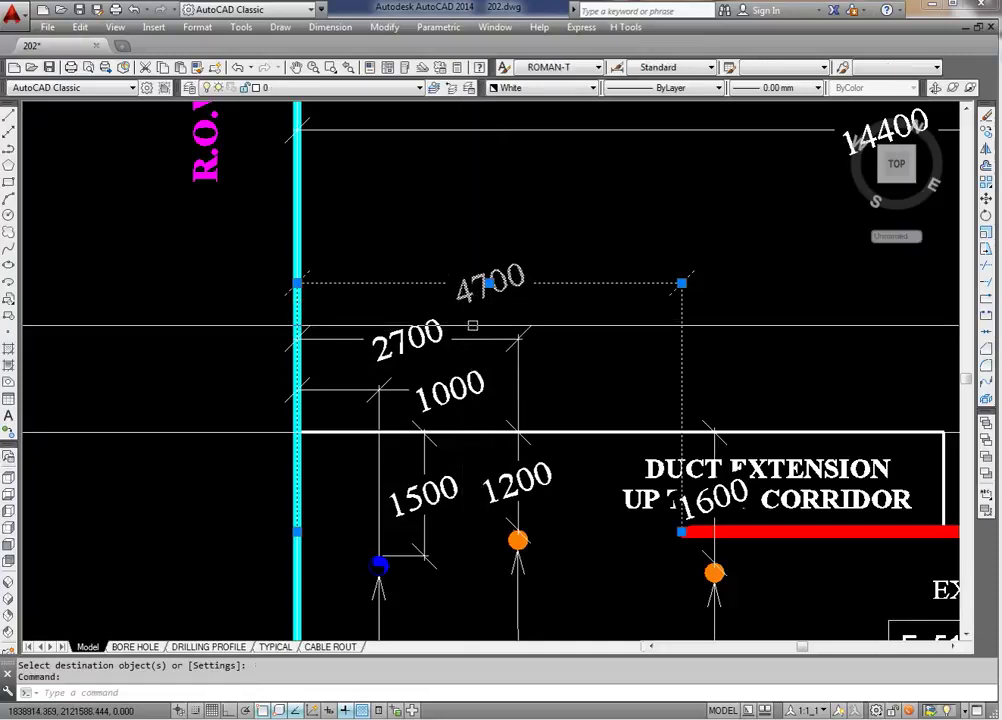
scroll(480, 315, "up", 5)
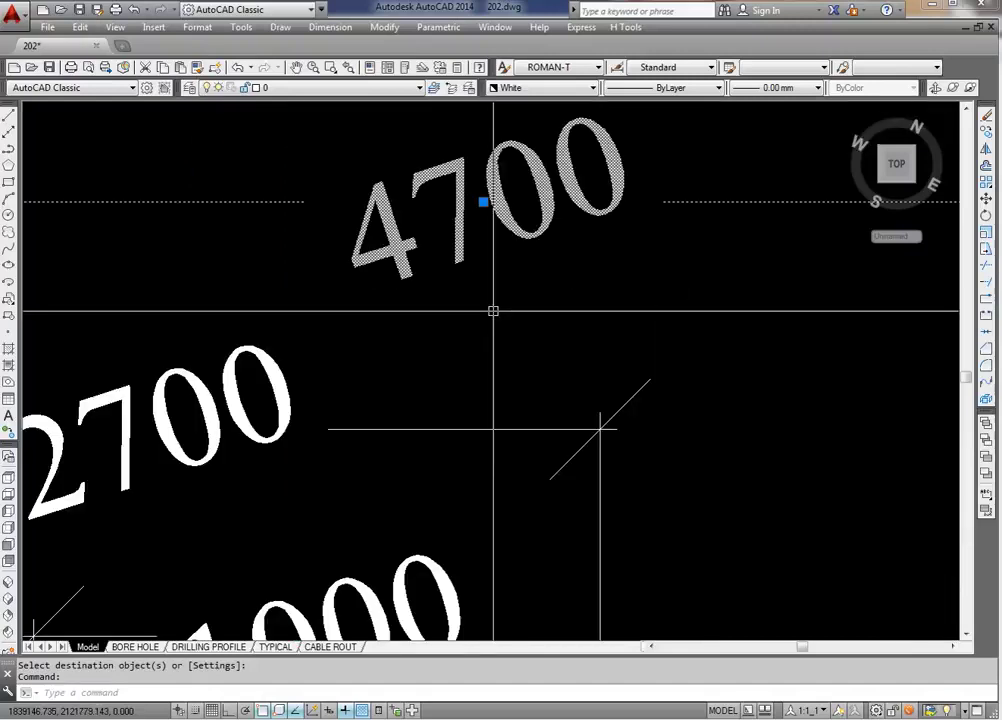
Step: Place a 5100 aligned dimension from the cyan boundary line above the 4700 dimension
key("Escape")
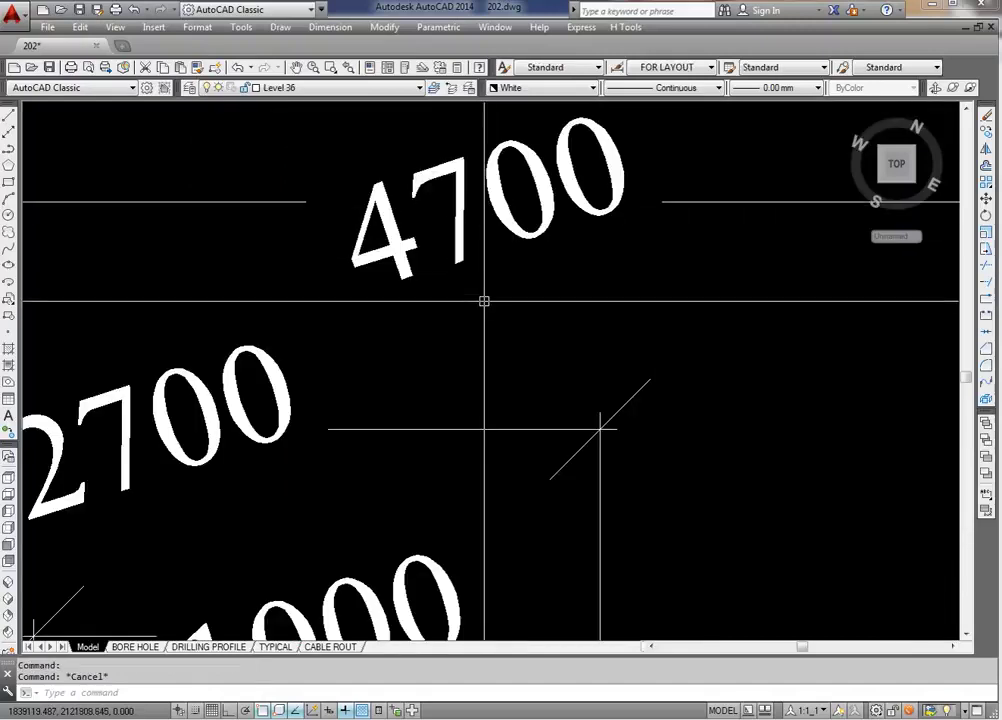
type("DAL")
key("Return")
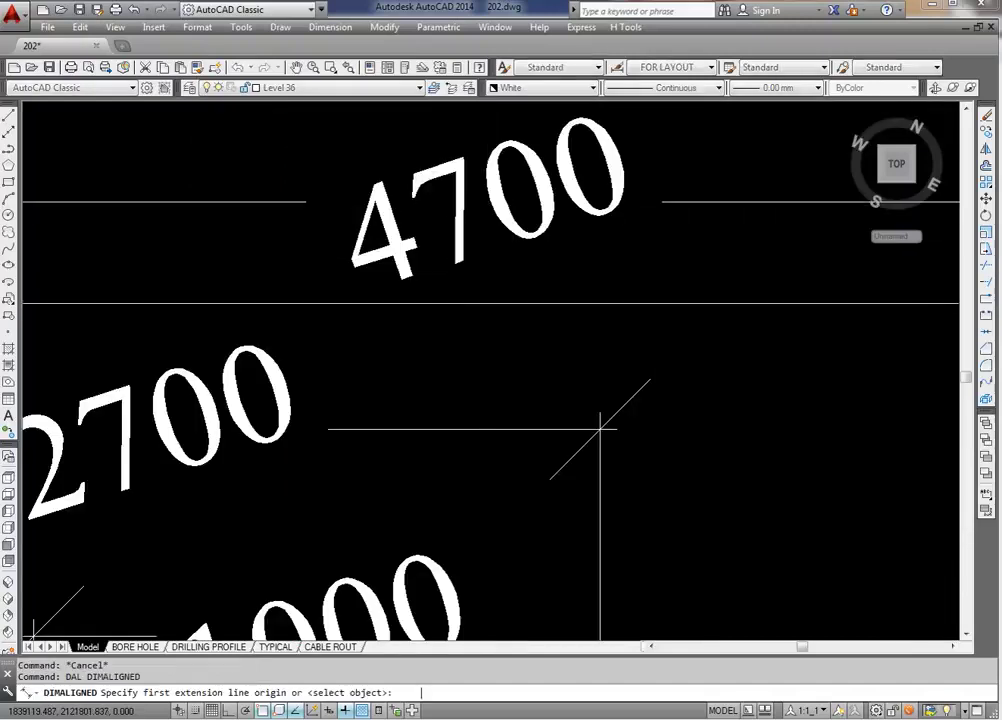
scroll(484, 301, "down", 4)
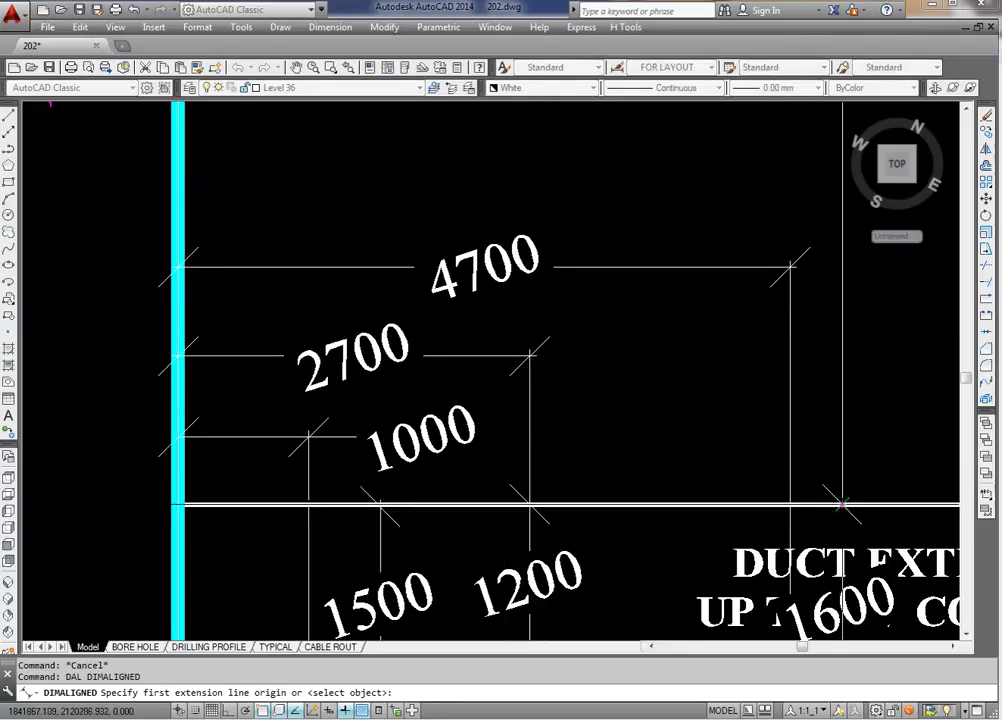
left_click(180, 503)
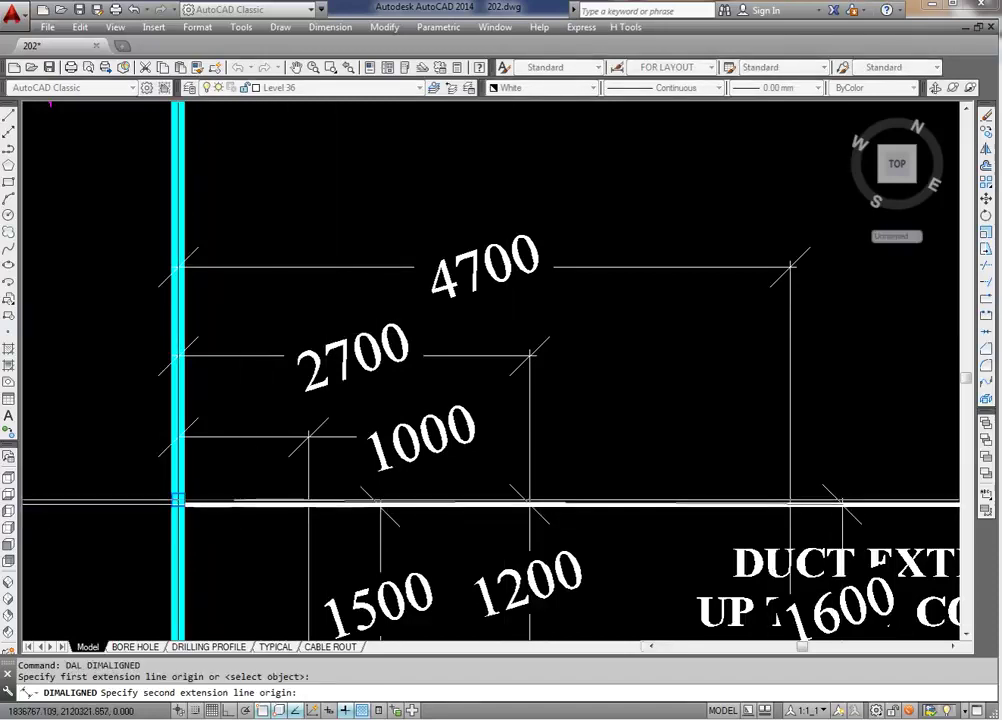
scroll(179, 505, "up", 2)
scroll(179, 505, "up", 2)
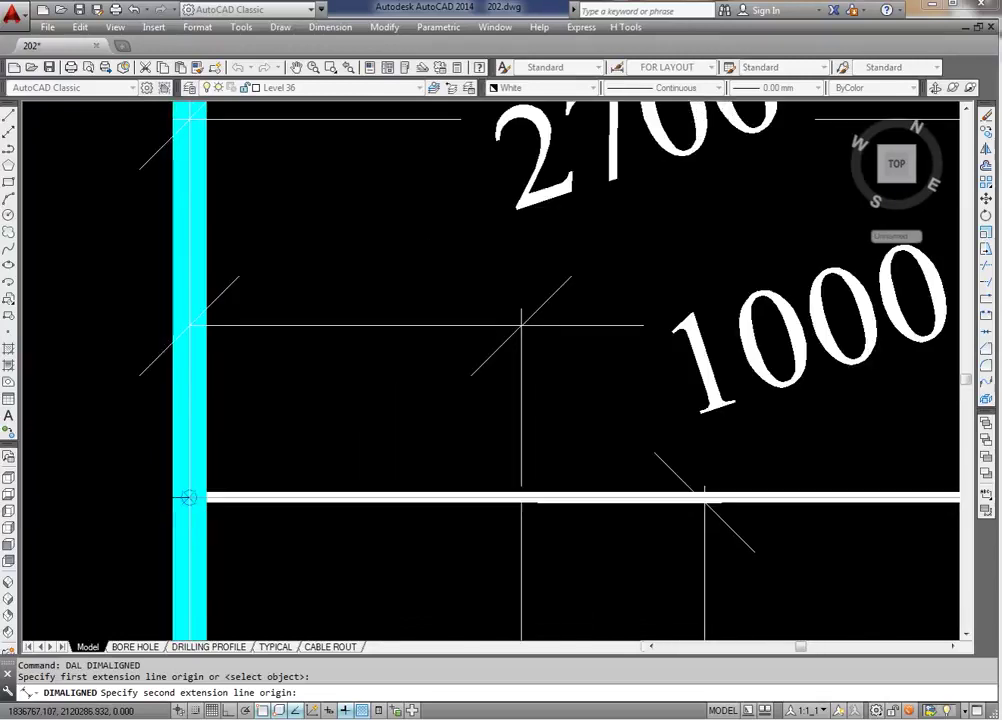
left_click(182, 500)
scroll(186, 468, "down", 5)
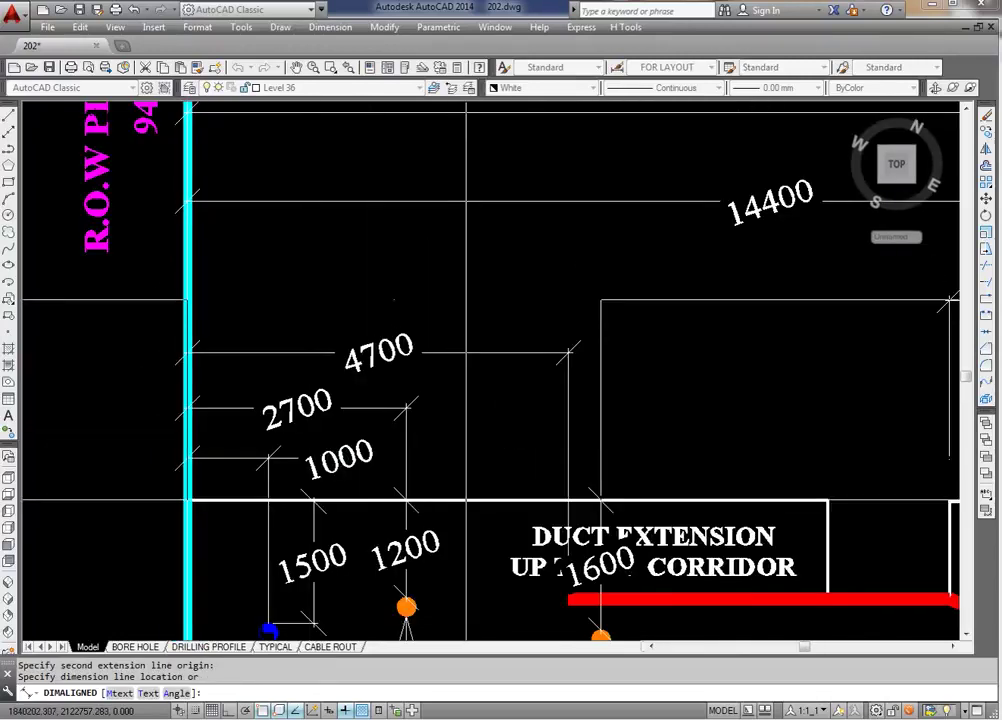
left_click(466, 353)
Step: Match the new 5100 dimension's properties to the 4700 dimension
type("a")
key("Return")
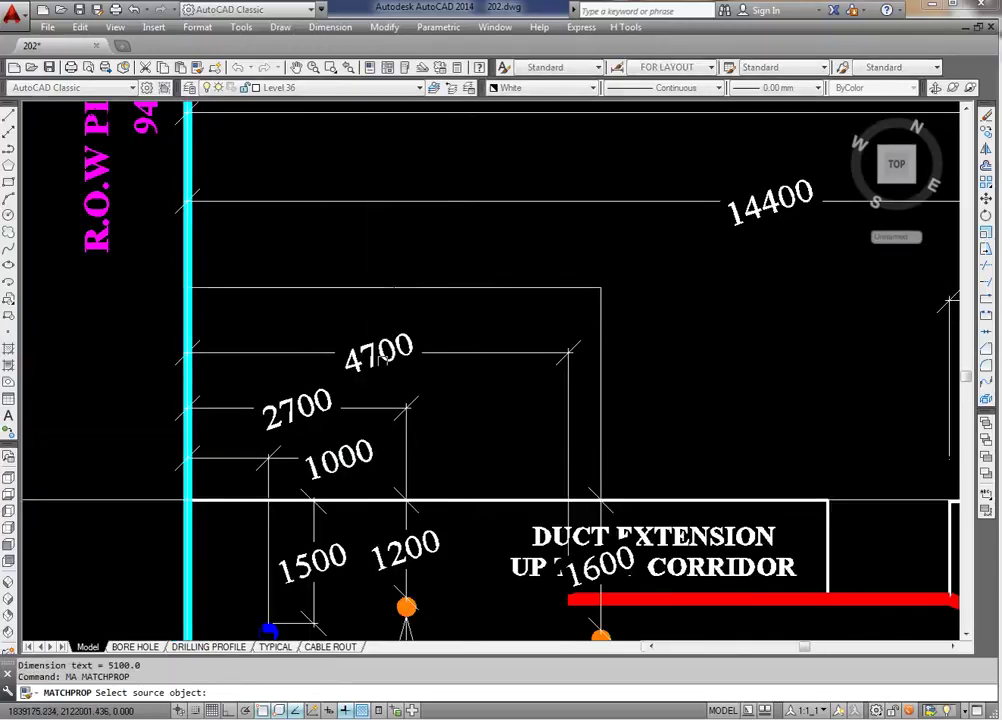
left_click(455, 353)
left_click(443, 289)
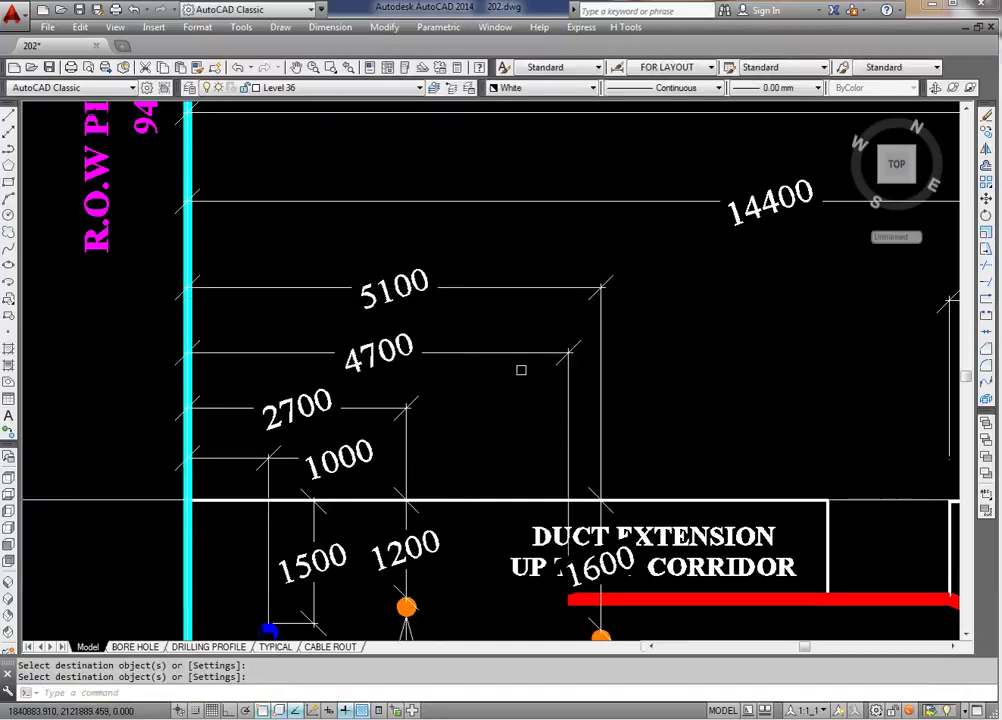
scroll(440, 367, "up", 1)
scroll(480, 390, "down", 2)
Step: Apply the matched properties to the DUCT EXTENSION label as well
scroll(517, 411, "up", 2)
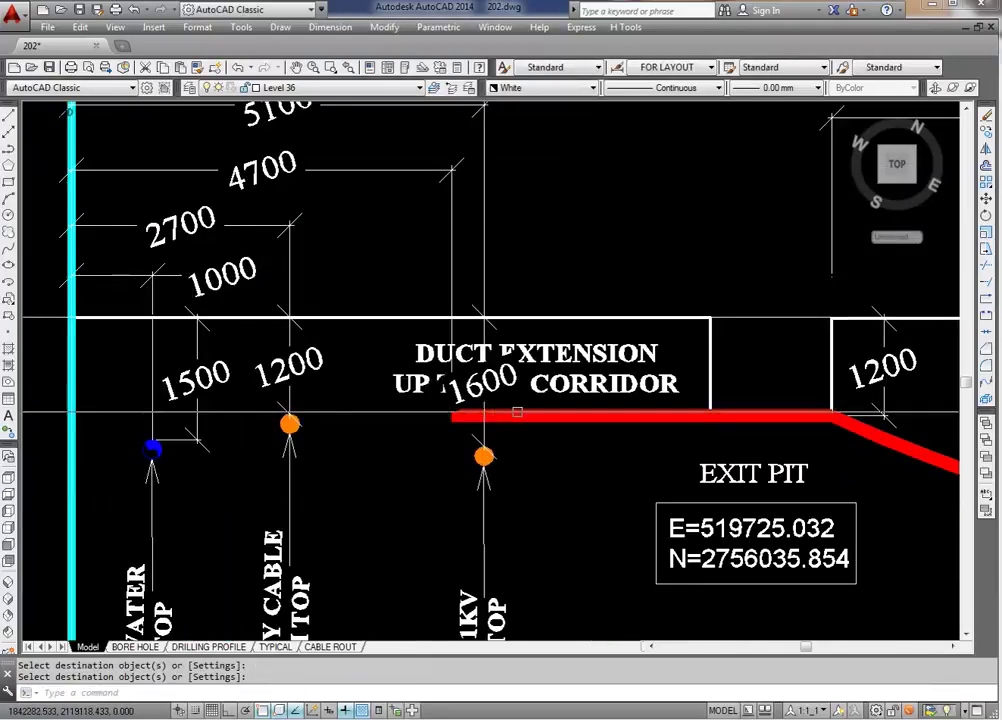
left_click(520, 385)
key("Return")
middle_click_drag(578, 407, 474, 363)
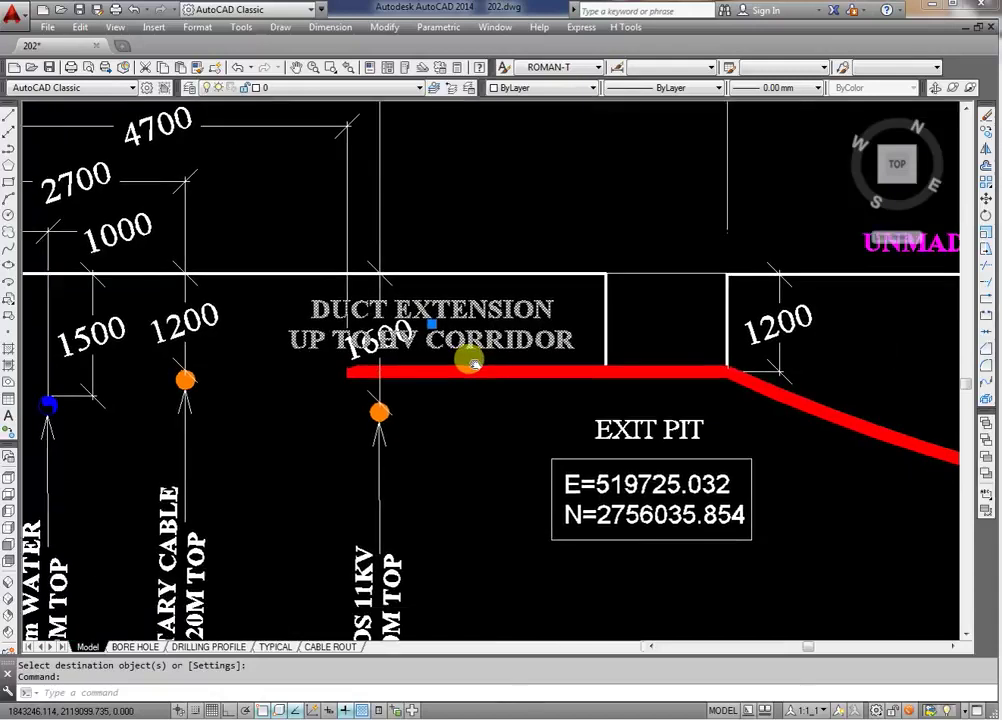
key("Escape")
Step: Move the E/N coordinate text toward the exit pit
middle_click_drag(566, 438, 351, 358)
left_click(336, 357)
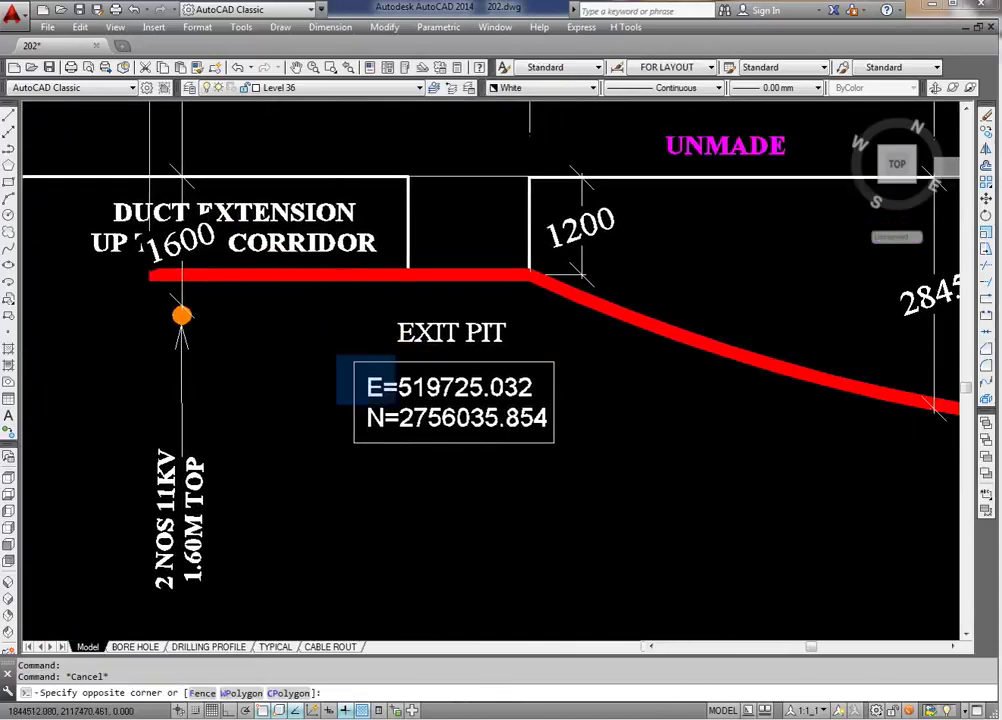
left_click(572, 487)
middle_click_drag(572, 487, 521, 436)
type("m")
key("Return")
left_click(496, 478)
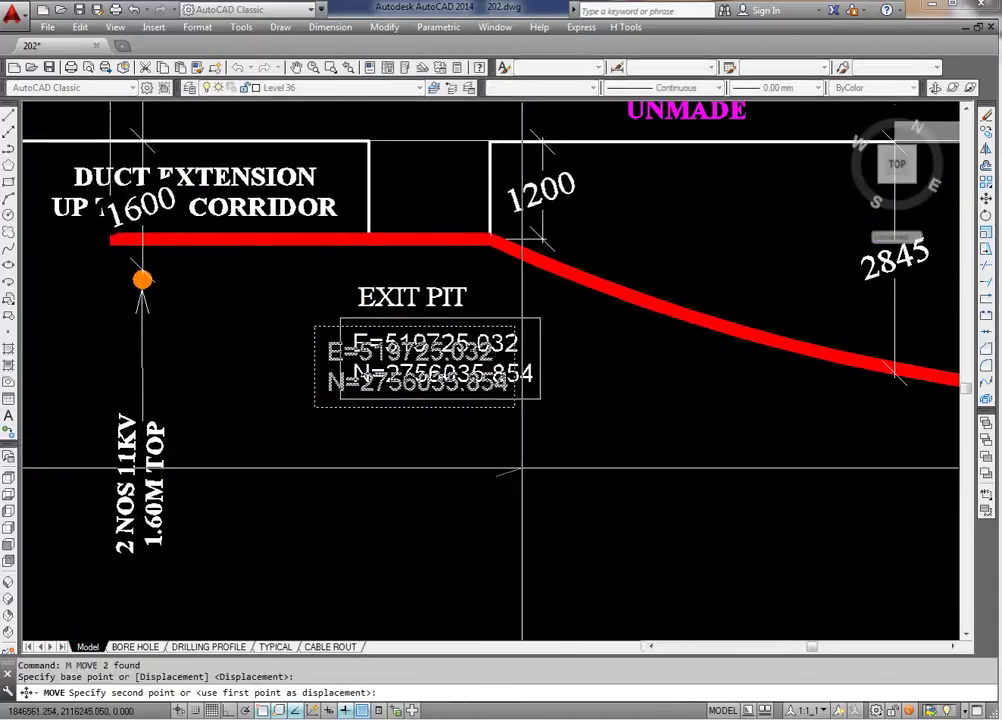
left_click(529, 468)
Step: Reposition the E/N coordinate box directly beneath EXIT PIT
left_click(543, 278)
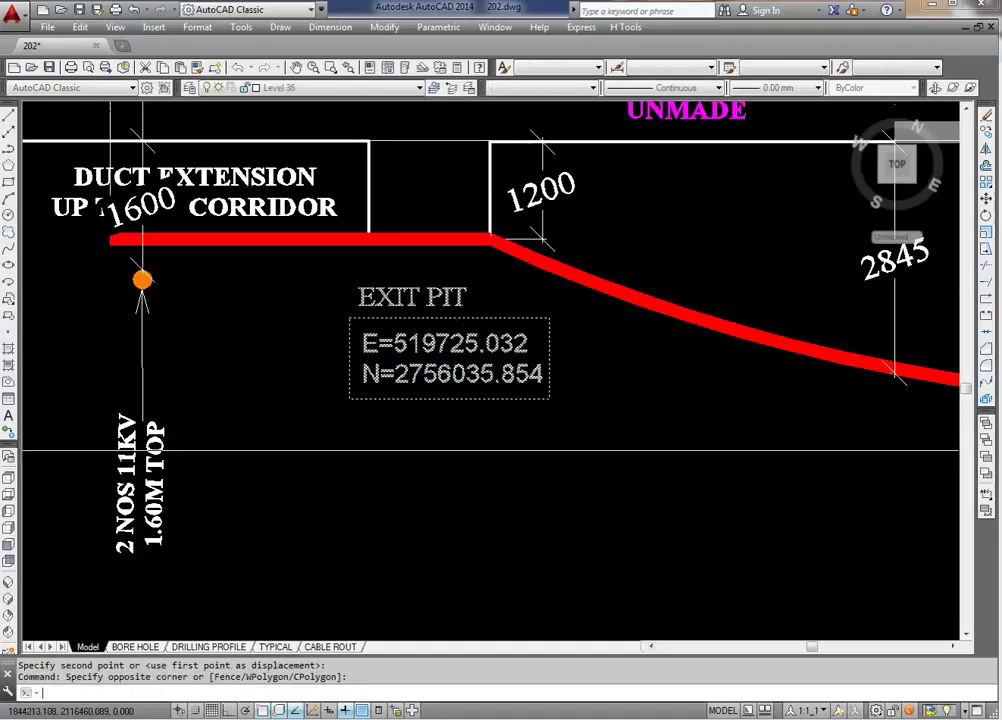
type("m")
key("Return")
left_click(350, 345)
middle_click_drag(309, 335, 436, 425)
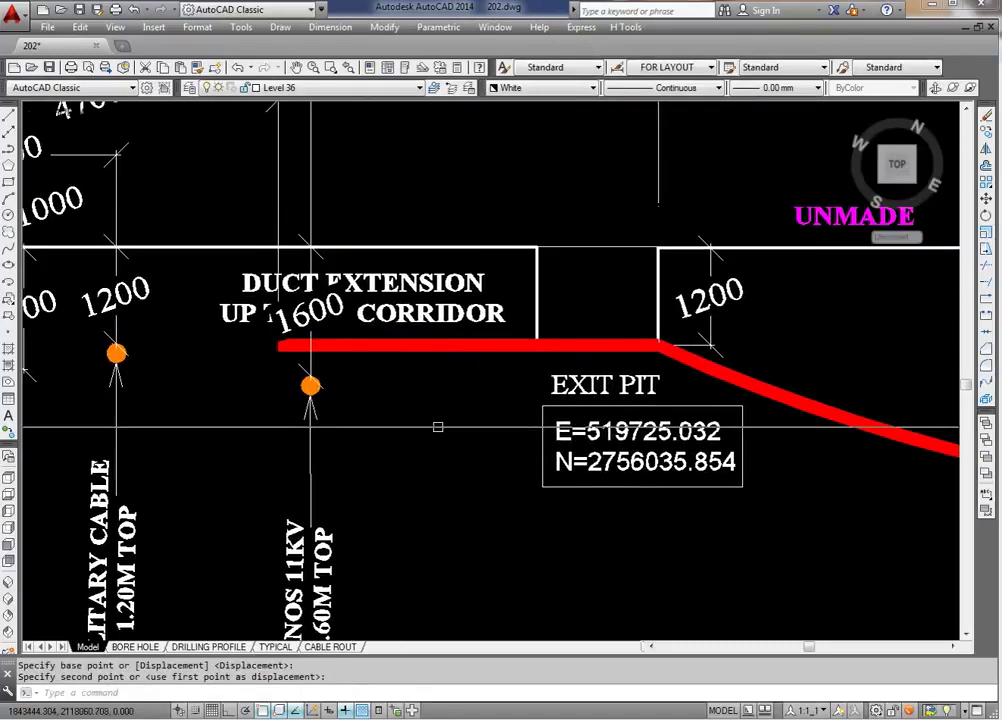
left_click(388, 314)
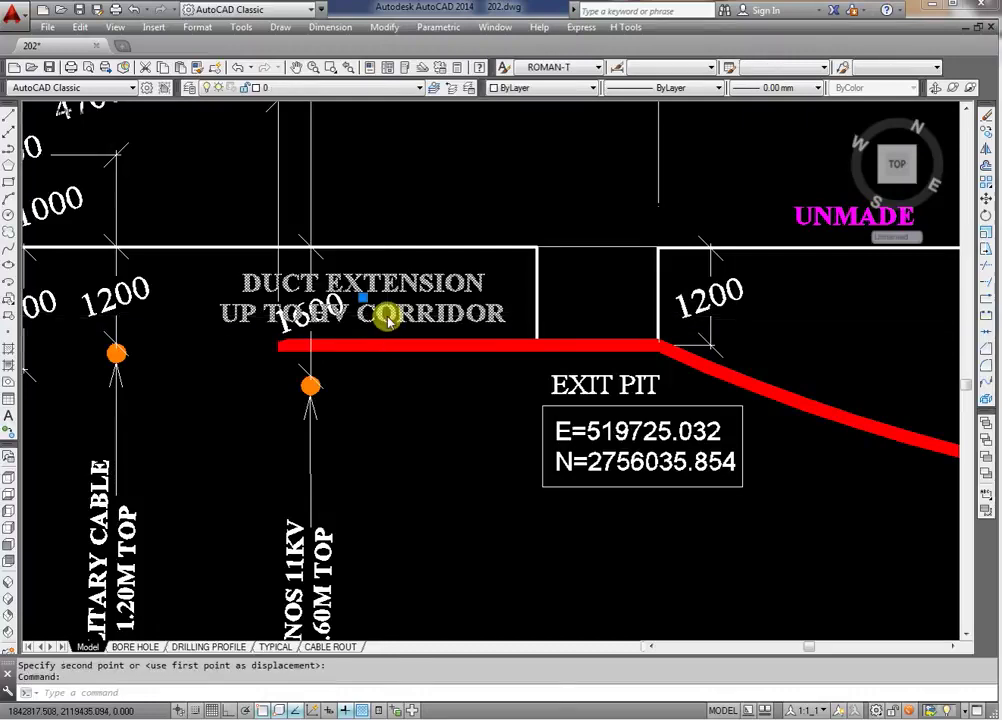
Step: Check the DUCT EXTENSION label's quick properties
right_click(388, 318)
left_click(450, 716)
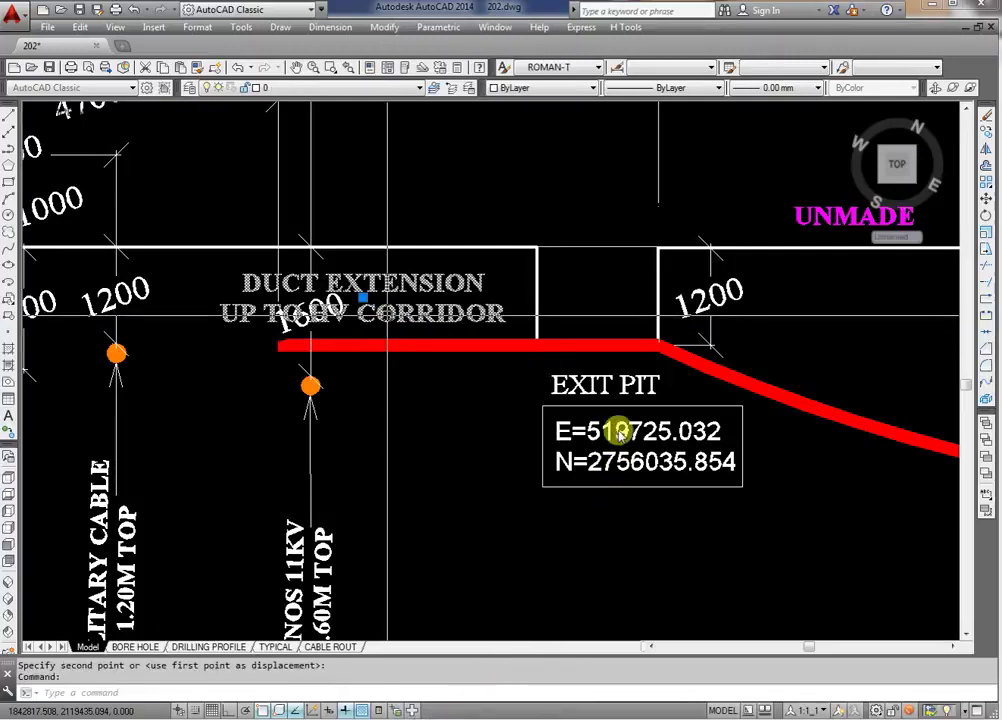
left_click(783, 370)
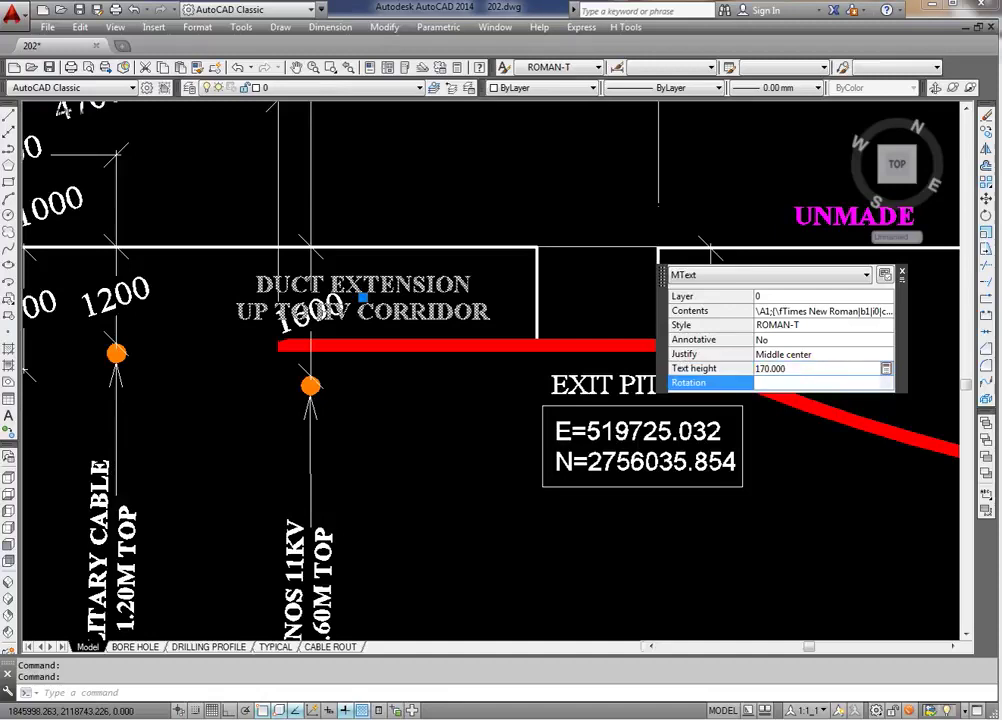
type("0")
key("Escape")
key("Escape")
Step: Shift the DUCT EXTENSION UP TO HV CORRIDOR label to the right
middle_click_drag(515, 402, 550, 402)
left_click(400, 297)
type("m")
key("Return")
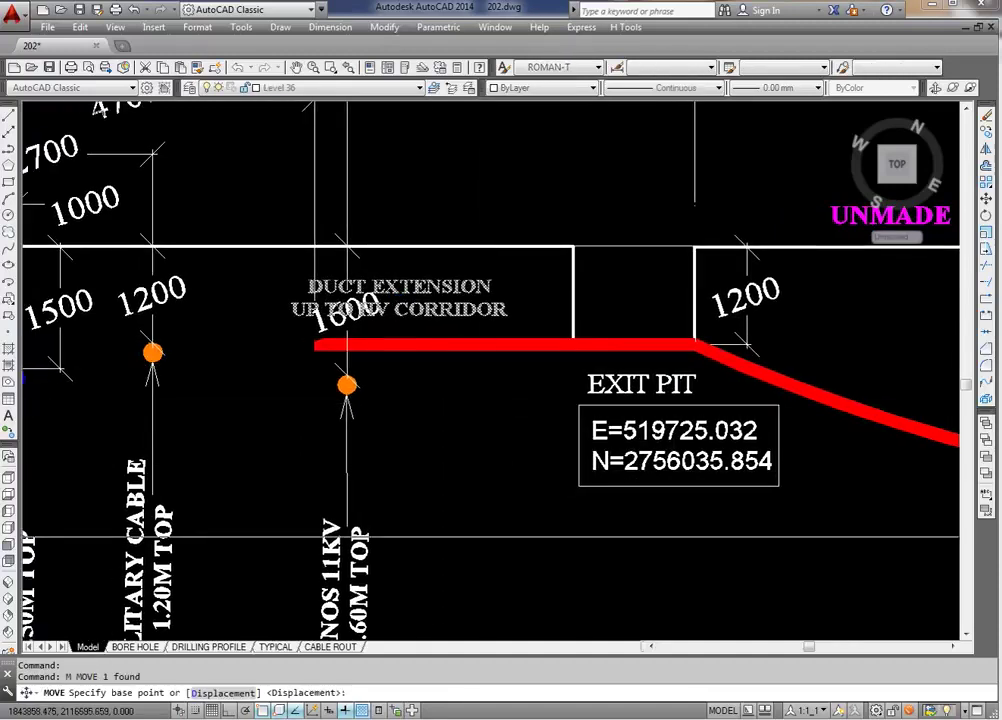
left_click(520, 537)
left_click(565, 533)
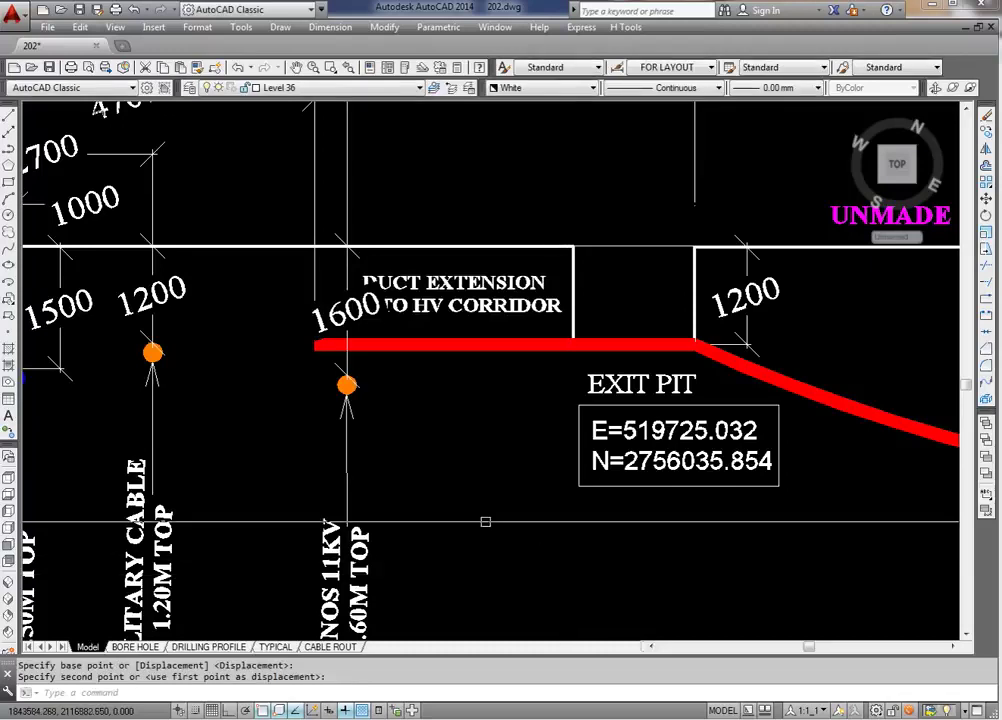
middle_click_drag(328, 333, 371, 491)
scroll(371, 491, "up", 2)
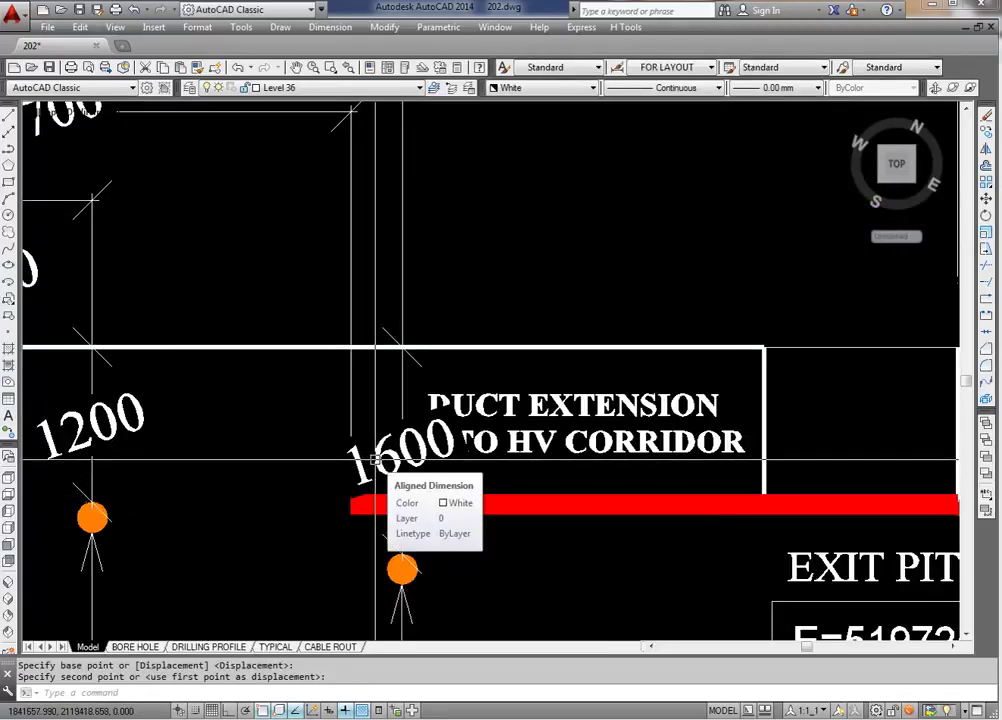
Step: With OSNAP off, drag the 1600 dimension text left of its marker line, clear of DUCT EXTENSION
left_click(372, 458)
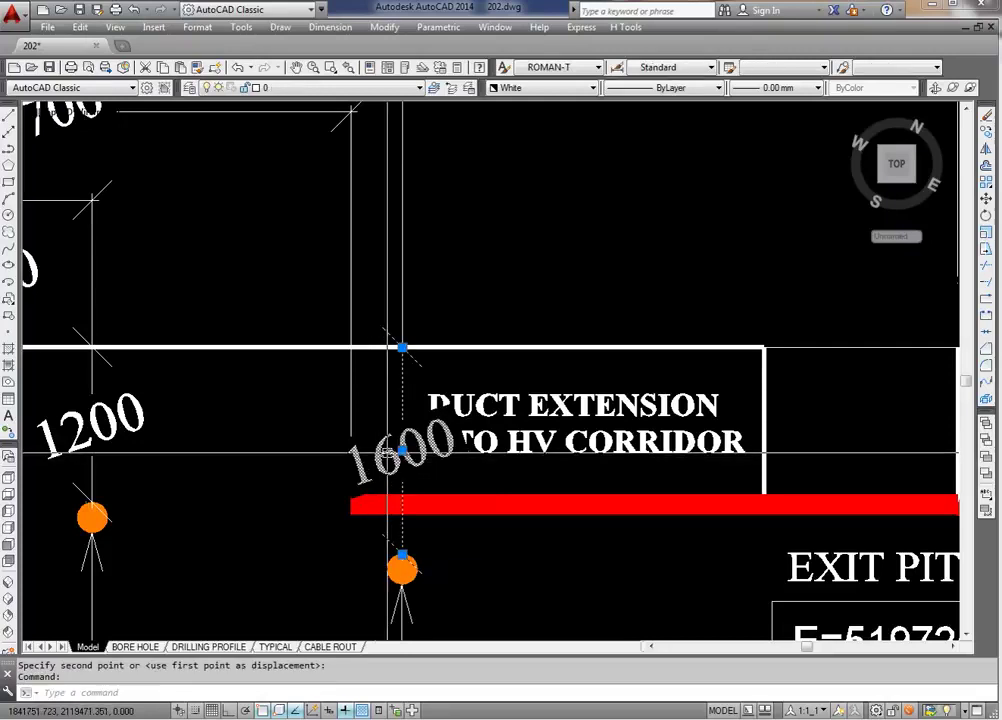
left_click(399, 449)
left_click(402, 450)
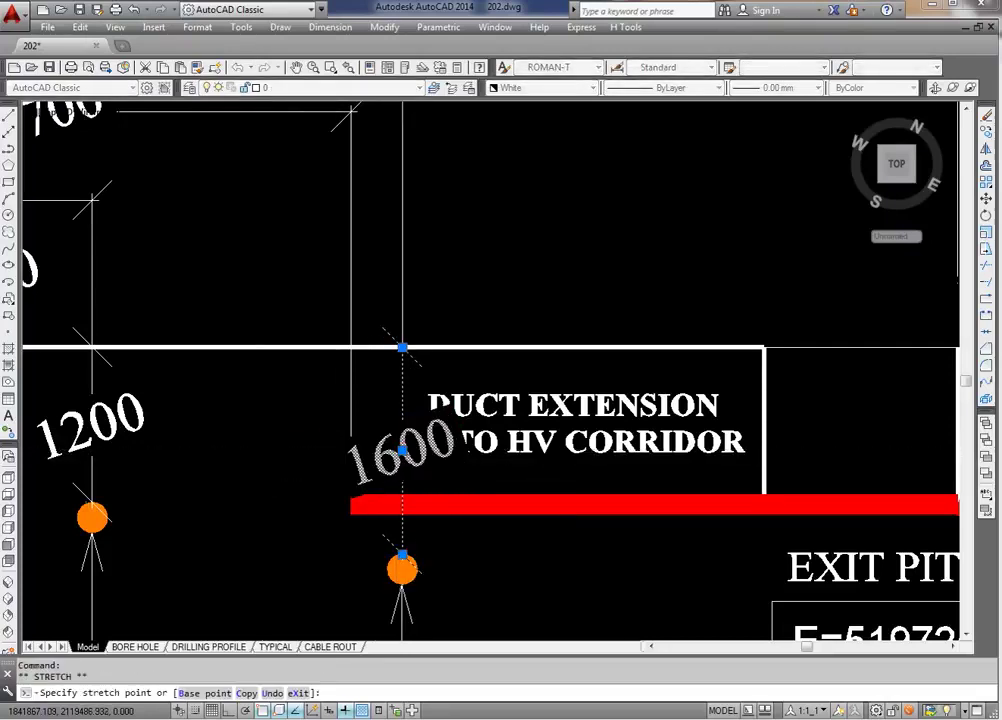
left_click(401, 449)
key("F3")
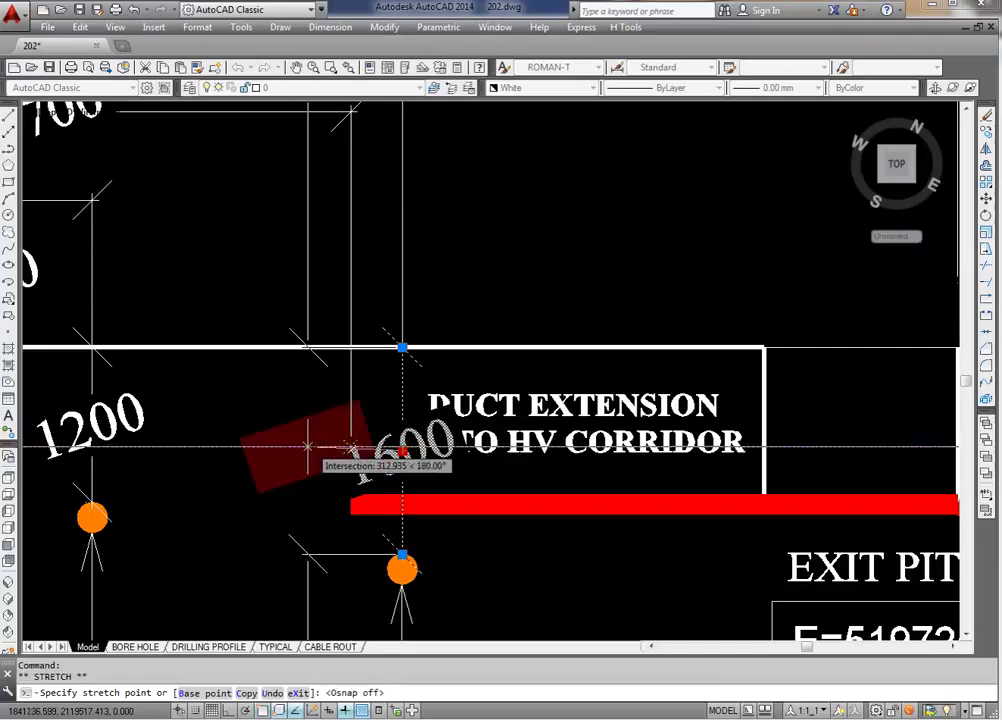
left_click(258, 447)
key("Escape")
key("Escape")
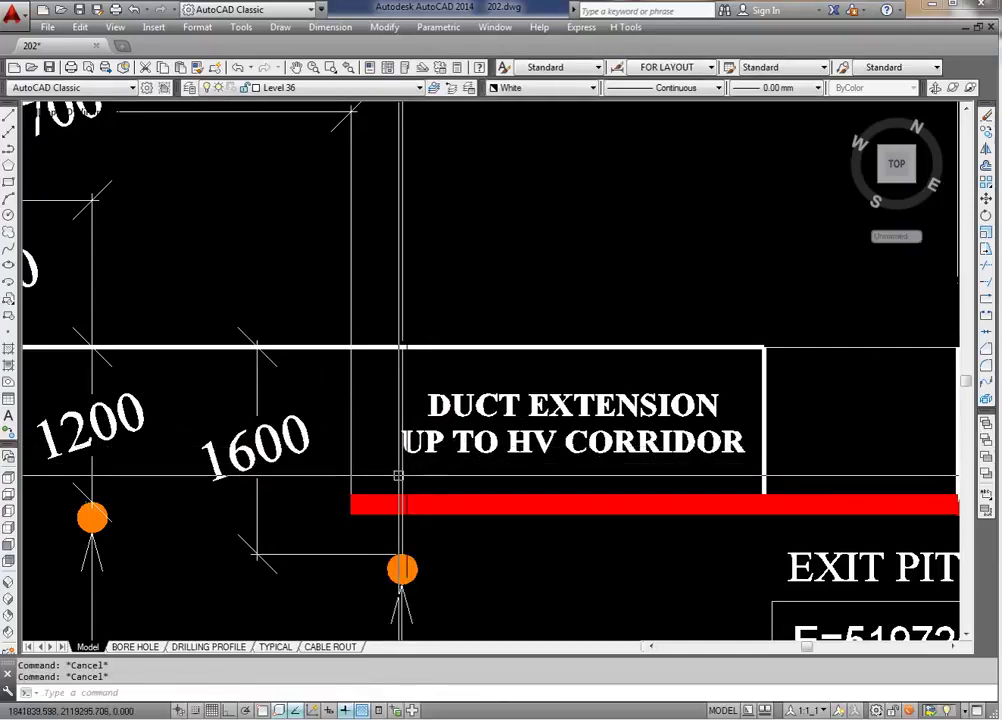
Step: Select the stray vertical line near the crossings and erase it
left_click(398, 476)
middle_click_drag(453, 478, 453, 493)
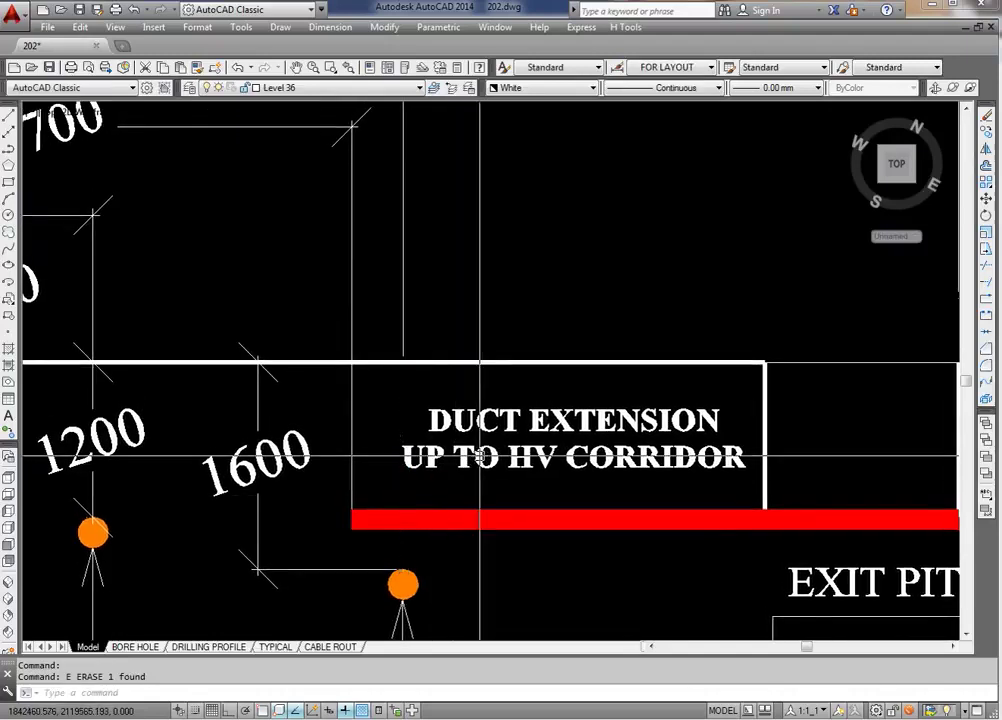
scroll(465, 470, "down", 2)
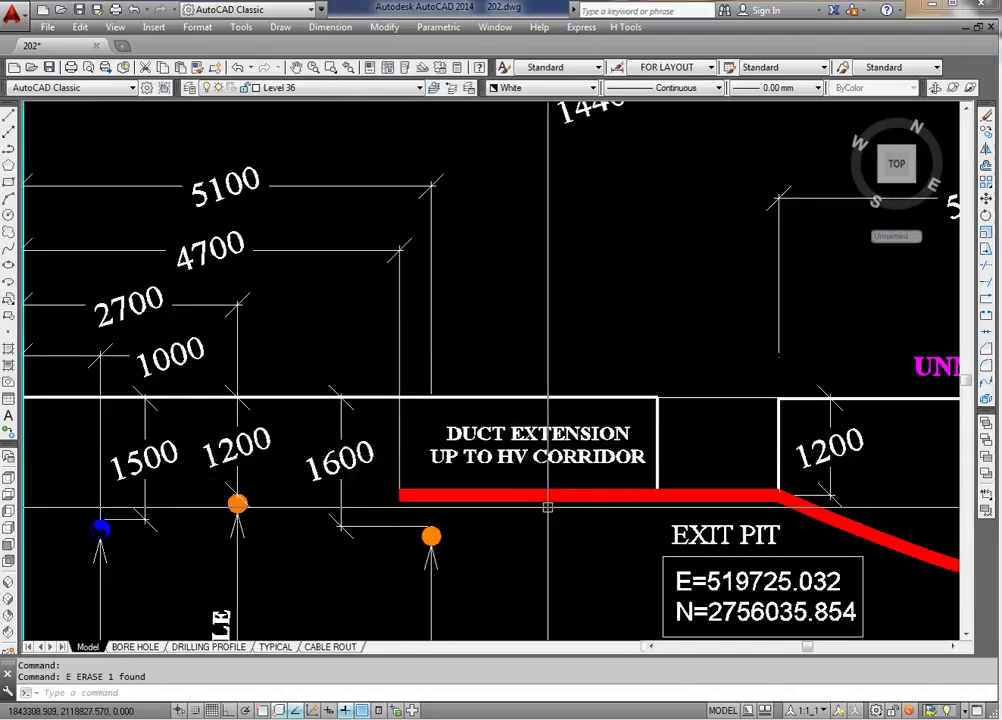
scroll(548, 508, "down", 3)
Step: Erase the unwanted object near the water, military cable and 11KV crossings using a crossing window and E
middle_click_drag(676, 510, 510, 489)
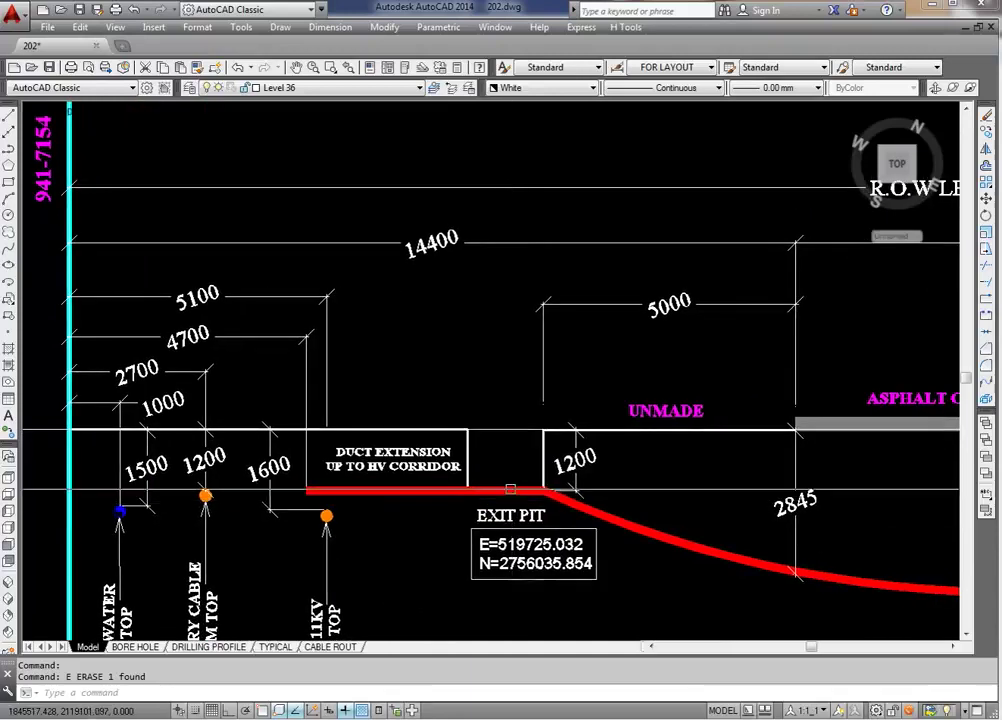
left_click(505, 422)
type("e")
key("Return")
scroll(449, 437, "down", 3)
scroll(449, 437, "up", 1)
scroll(537, 474, "up", 1)
scroll(476, 492, "up", 1)
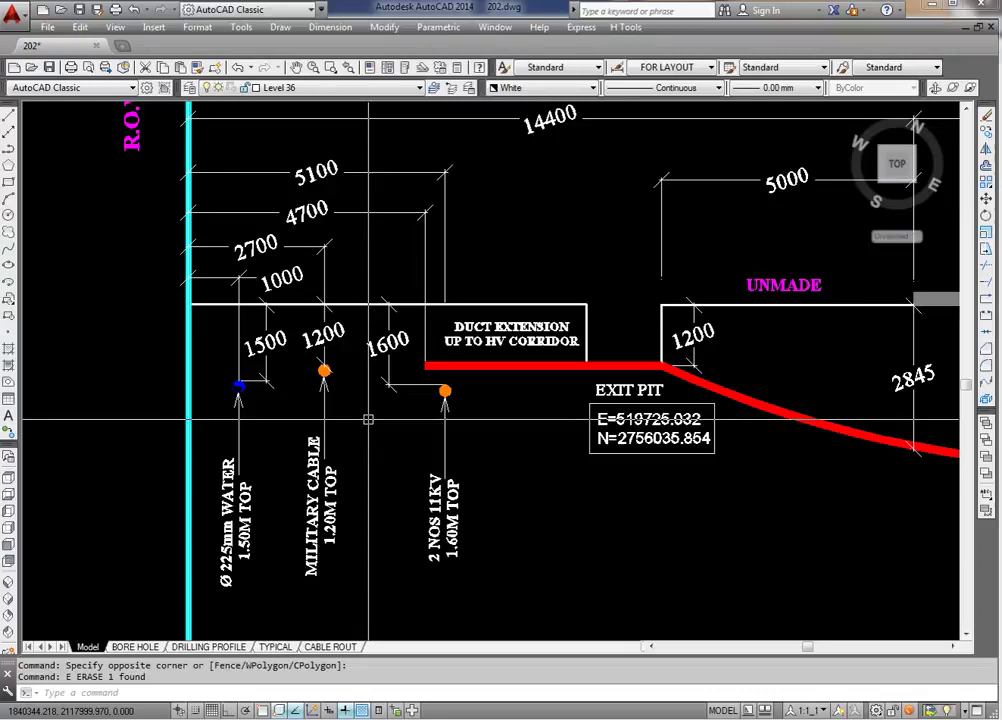
Step: Set the 1200 military cable dimension's text rotation to 90 in Properties so it stands vertical
left_click(324, 346)
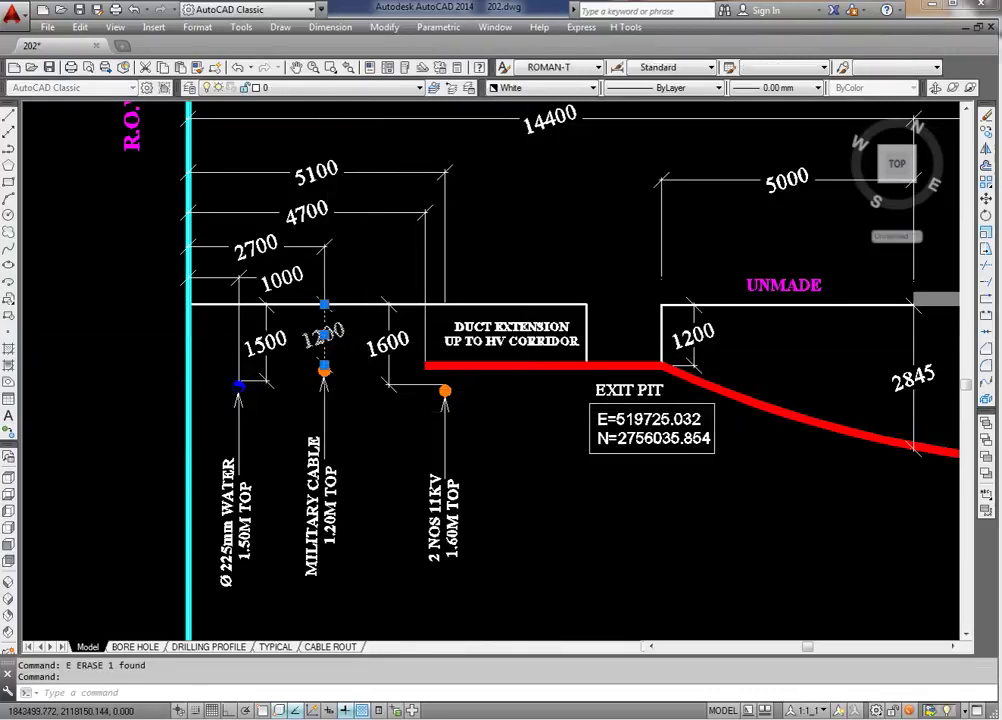
double_click(324, 346)
scroll(324, 346, "up", 3)
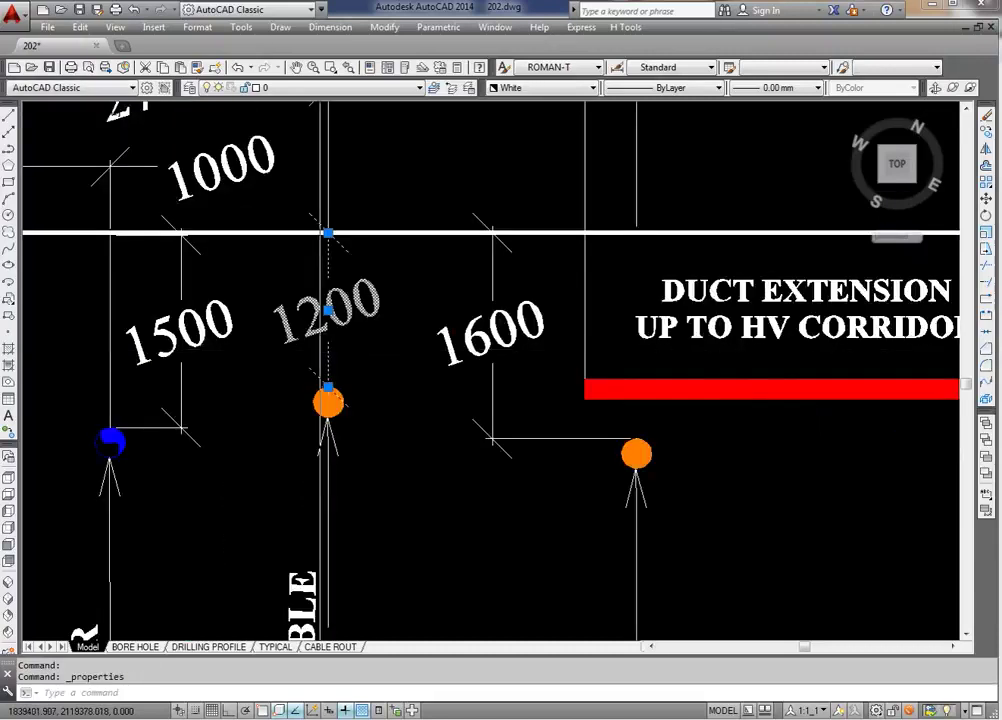
scroll(330, 347, "up", 2)
scroll(335, 347, "up", 1)
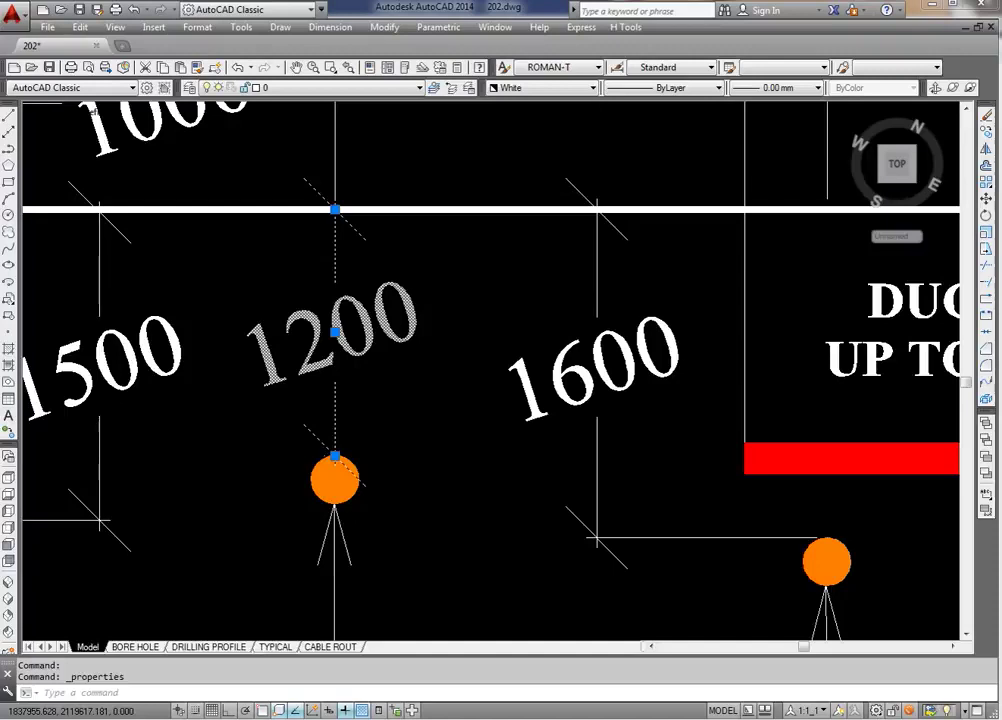
key("Return")
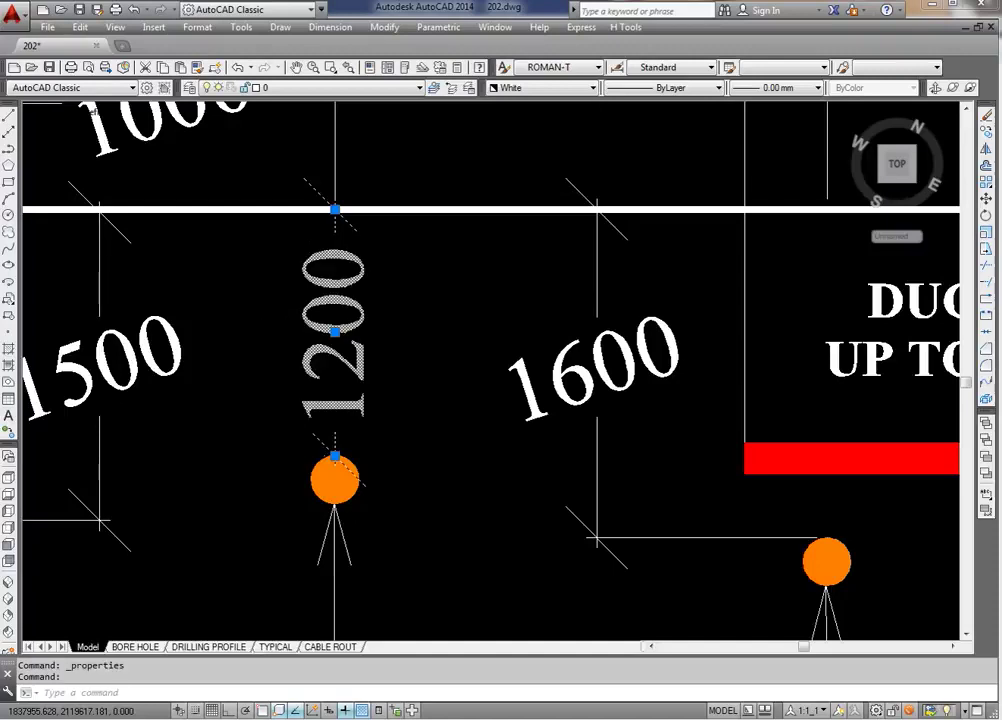
key("Escape")
key("Escape")
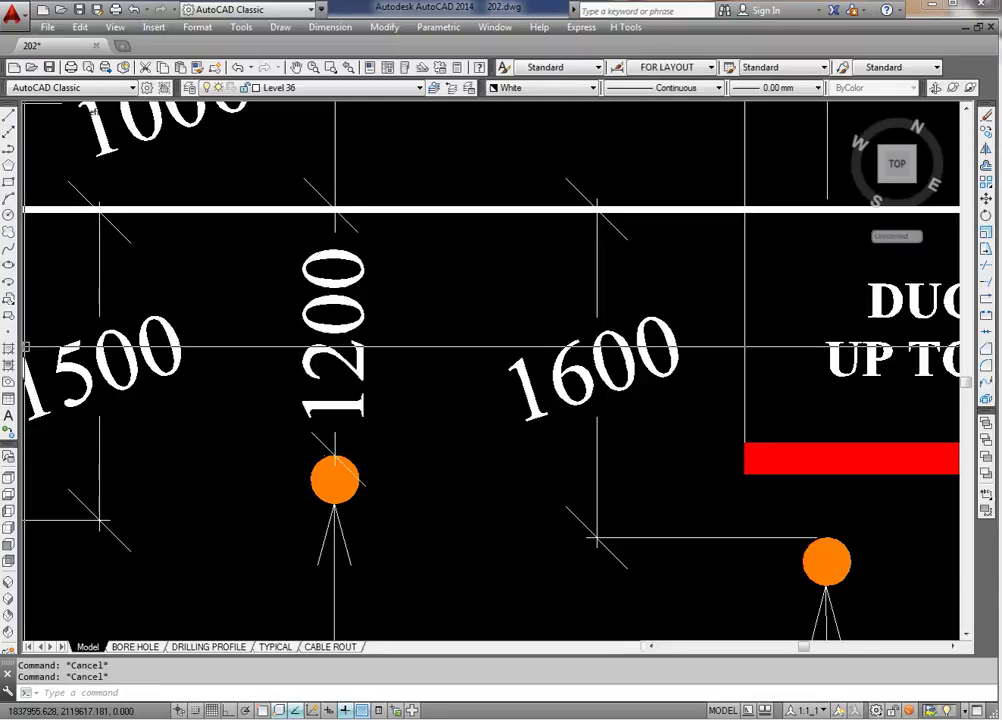
type("ma")
key("Return")
scroll(264, 331, "down", 2)
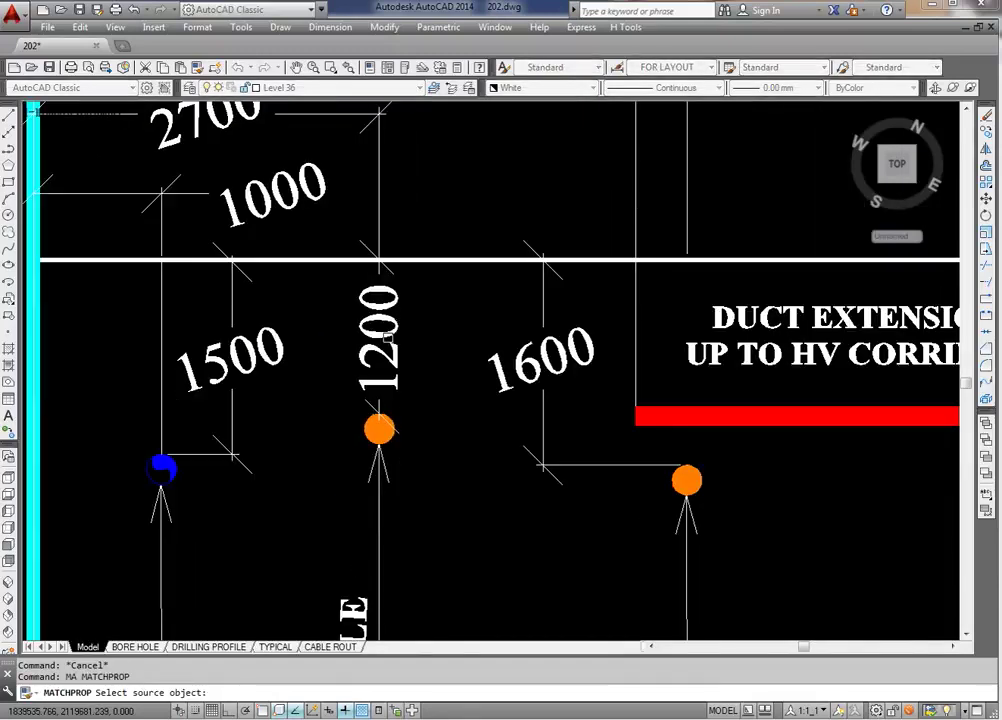
Step: Match the vertical 1200 text onto the 1500, 1600 and 2845 dimension texts with MATCHPROP
left_click(380, 340)
left_click(266, 352)
left_click(525, 355)
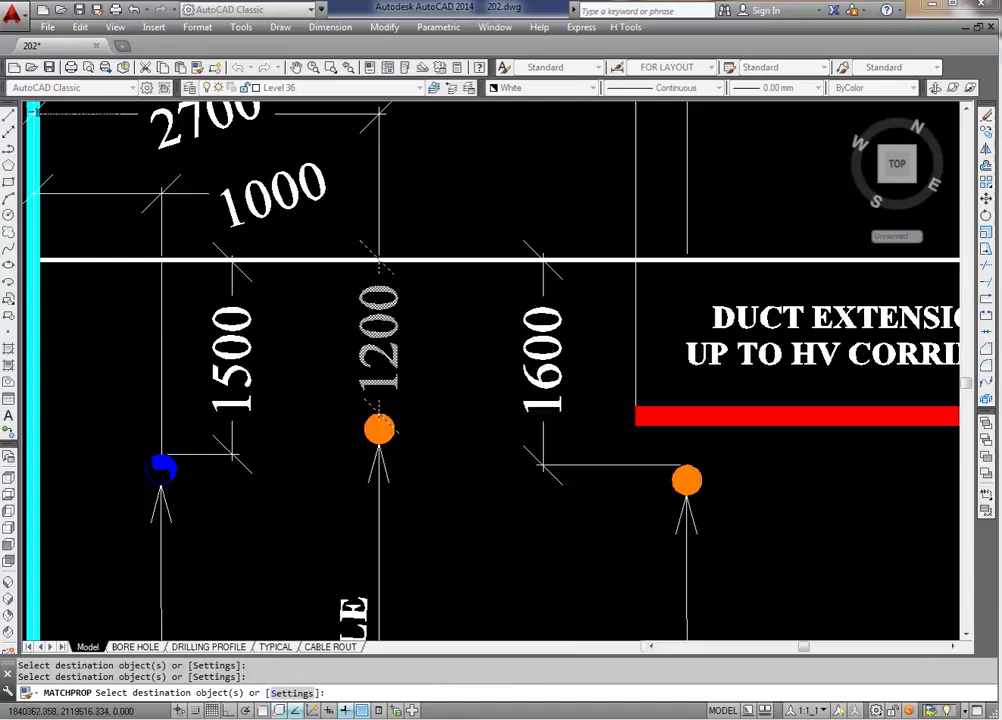
scroll(510, 350, "down", 2)
middle_click_drag(670, 376, 363, 380)
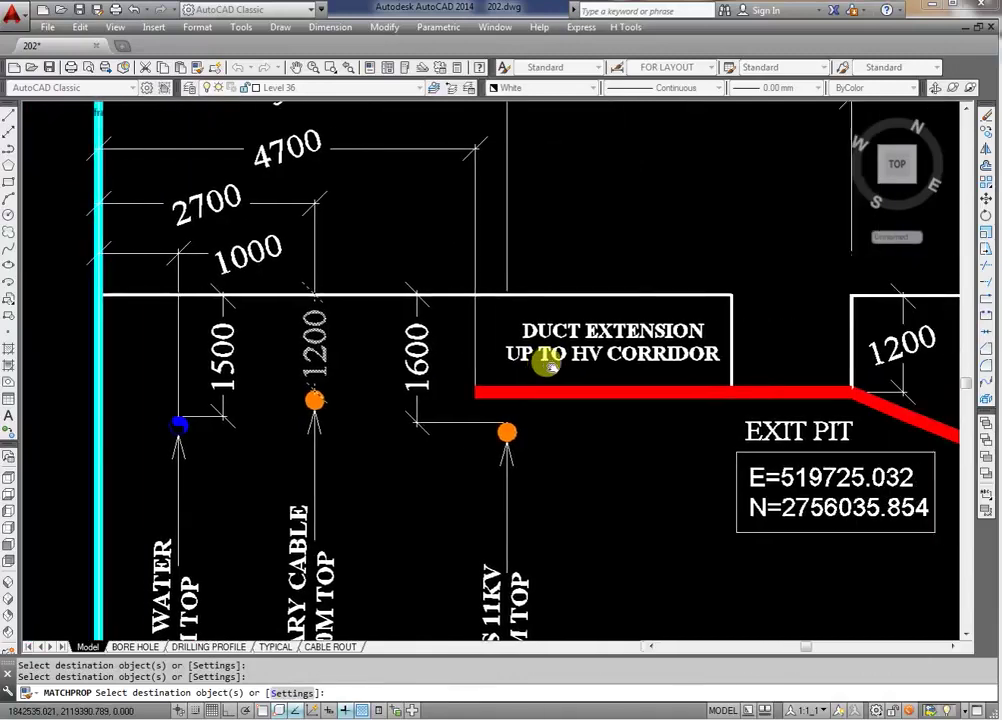
middle_click_drag(693, 353, 465, 376)
left_click(460, 372)
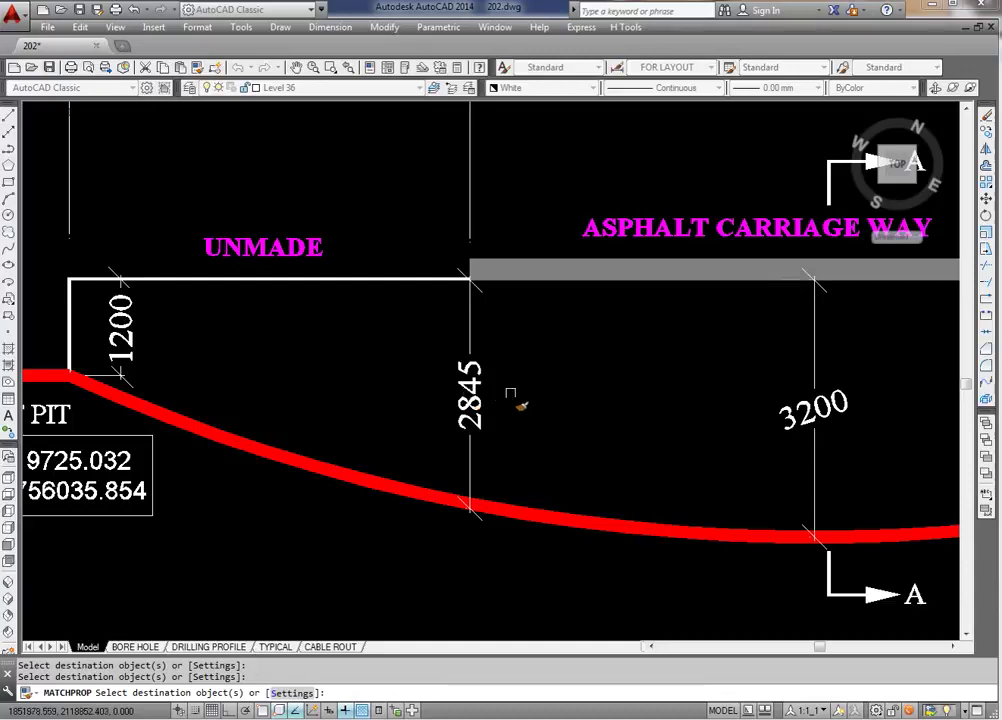
middle_click_drag(250, 398, 687, 383)
middle_click_drag(336, 371, 738, 378)
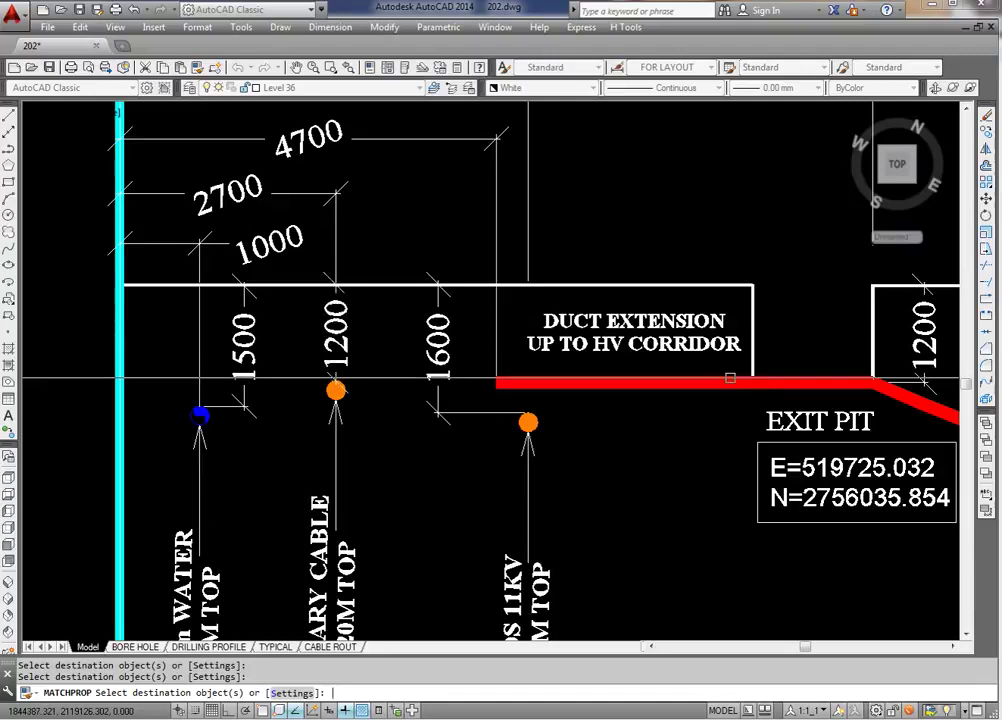
key("Return")
left_click(240, 350)
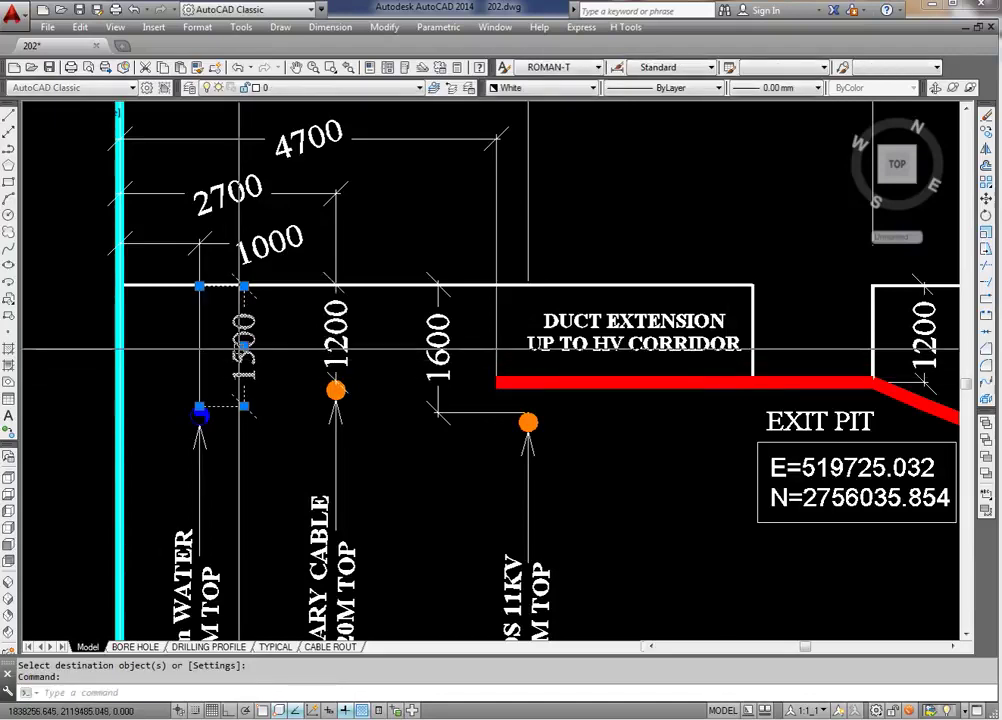
Step: Change the 1500 water dimension's text rotation to 0 in Properties, reverting the mirrored attempt
key("ctrl+1")
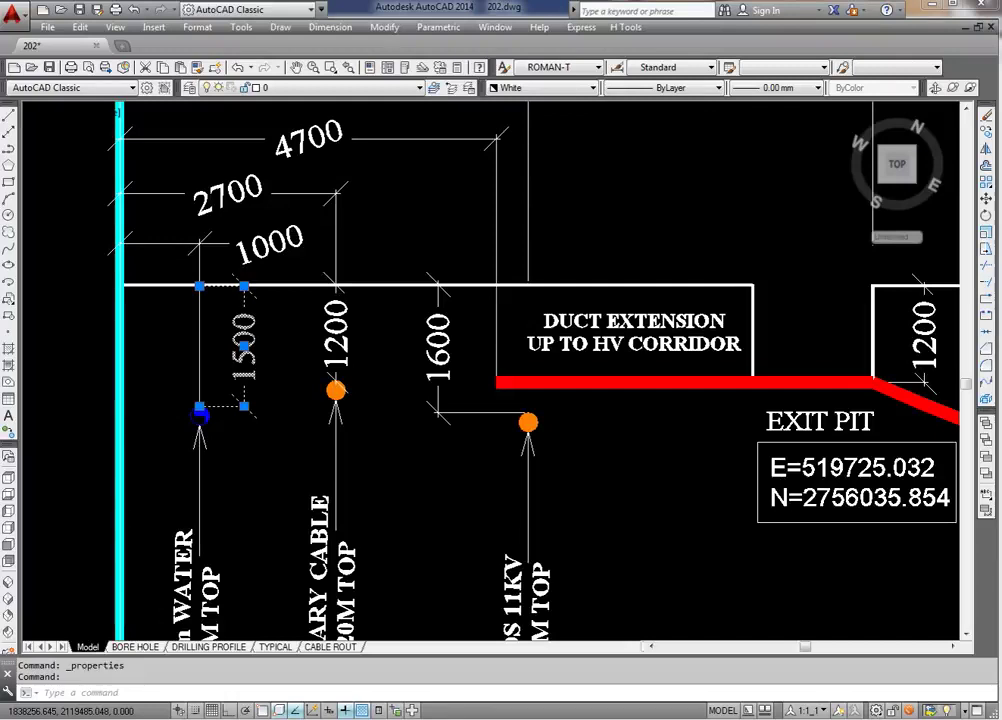
key("Return")
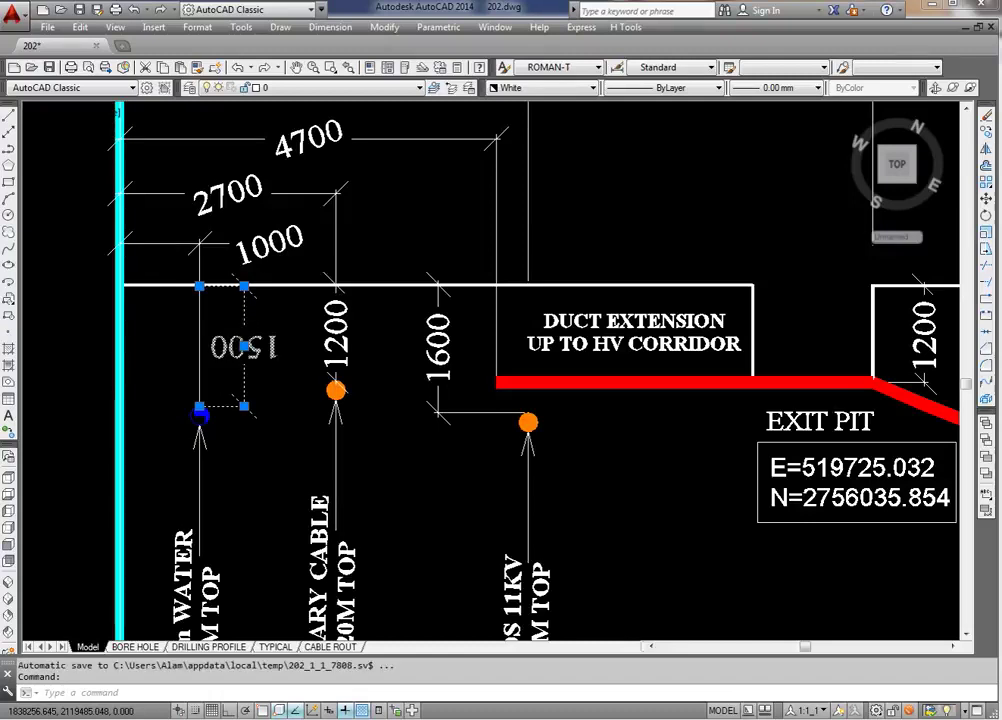
key("Return")
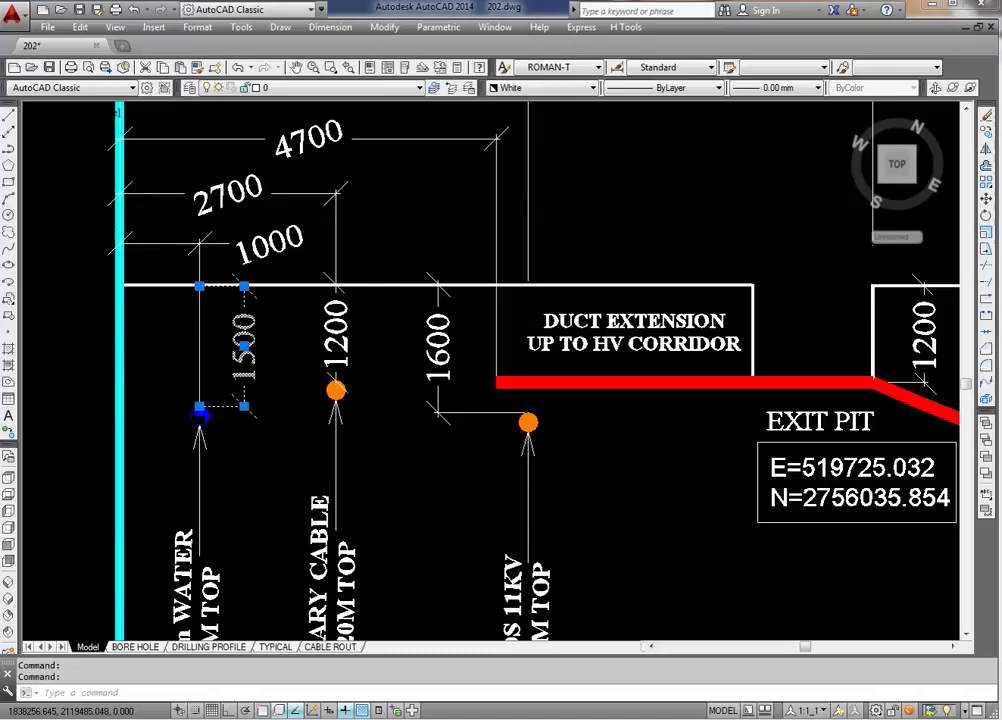
scroll(90, 335, "up", 2)
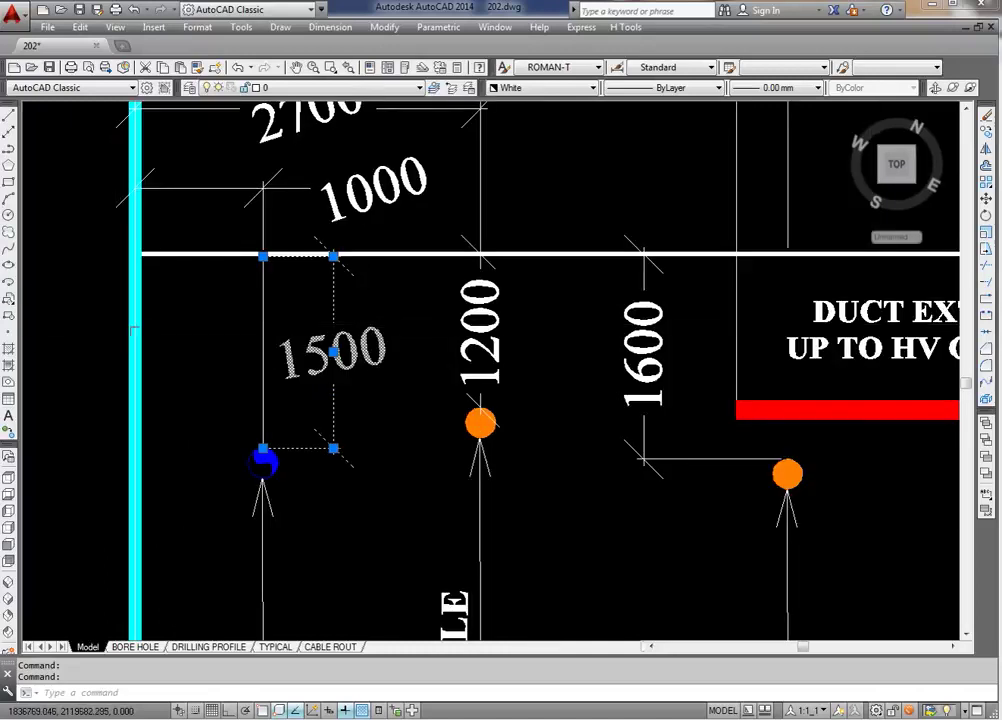
scroll(385, 385, "up", 2)
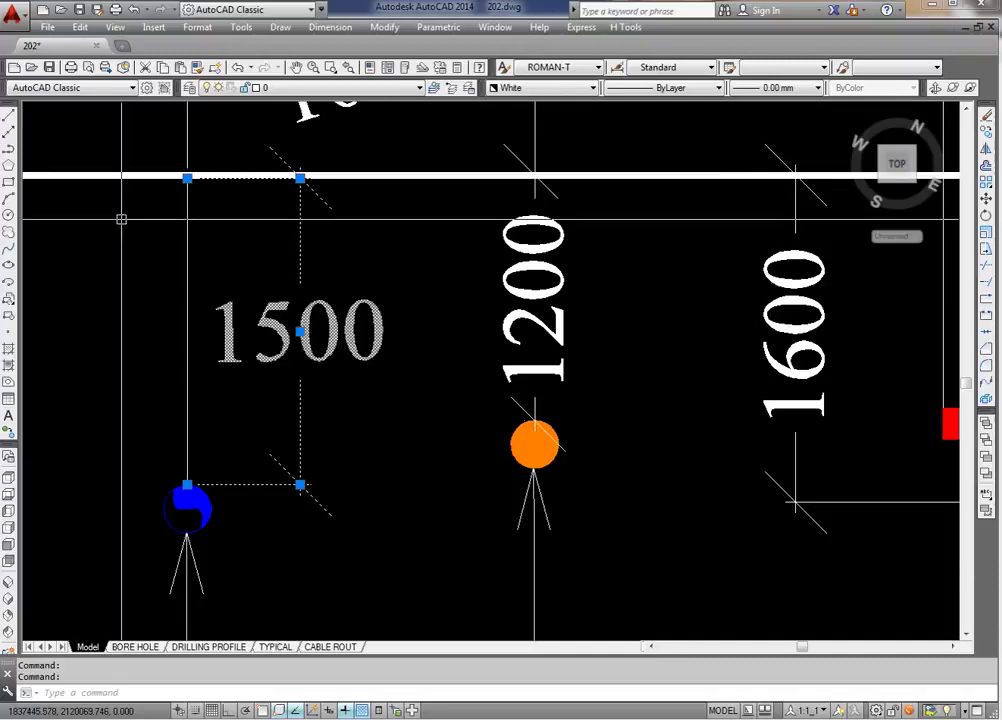
Step: Use MATCHPROP with the 1500 text as source to make the 1200 and 1600 texts horizontal
key("Escape")
key("Escape")
type("ma")
key("Return")
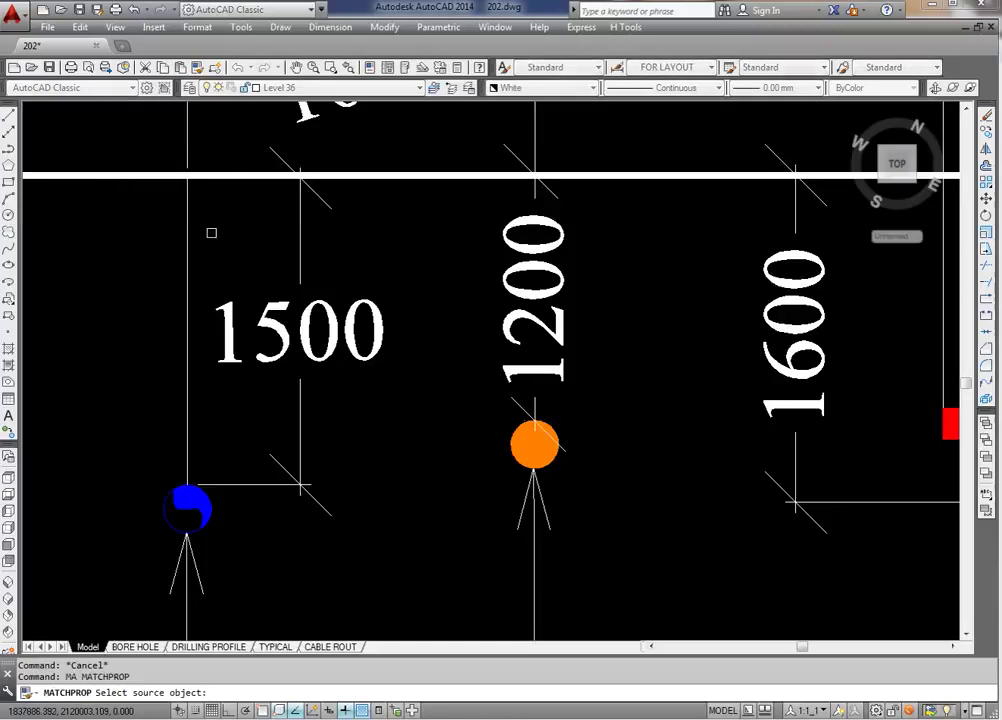
scroll(216, 313, "down", 2)
scroll(290, 362, "down", 2)
left_click(290, 362)
left_click(385, 347)
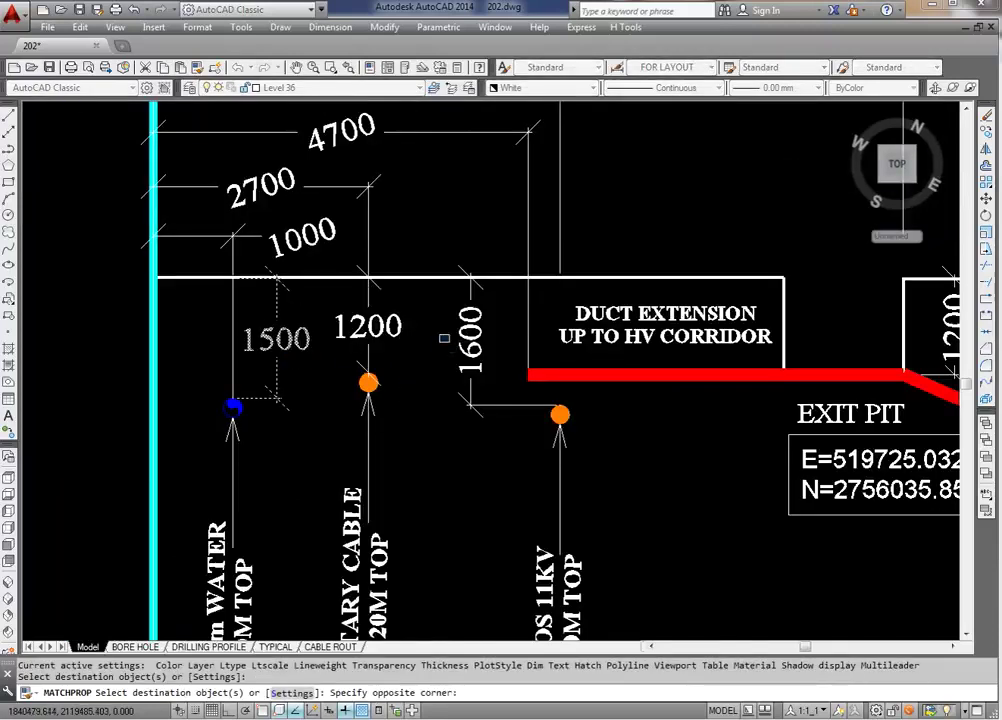
left_click(472, 345)
middle_click_drag(549, 361, 503, 347)
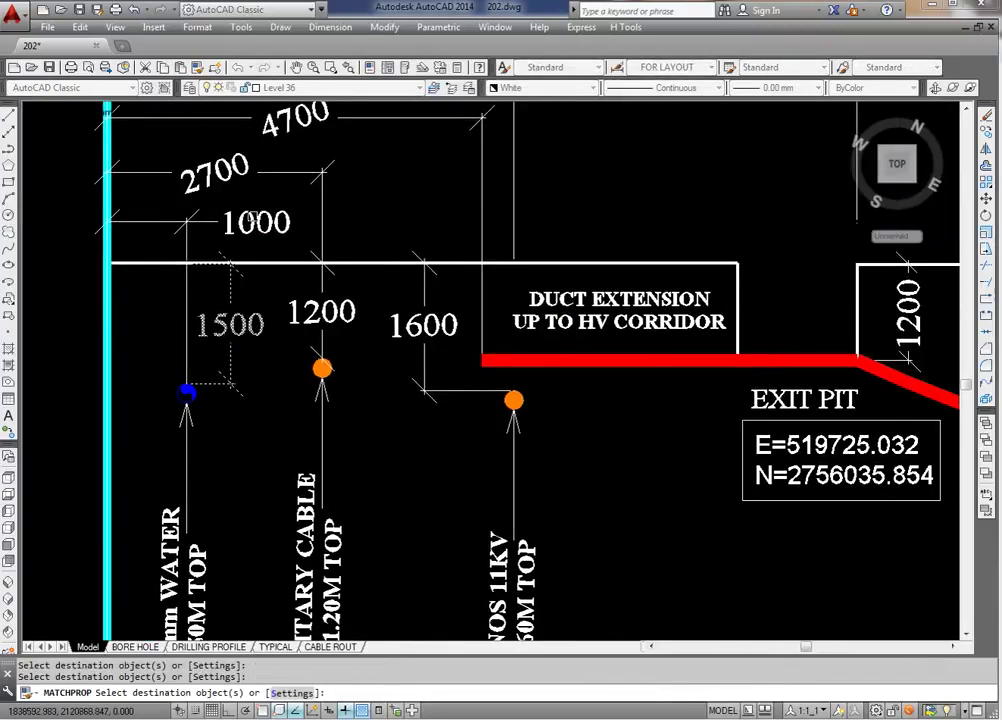
scroll(378, 455, "down", 2)
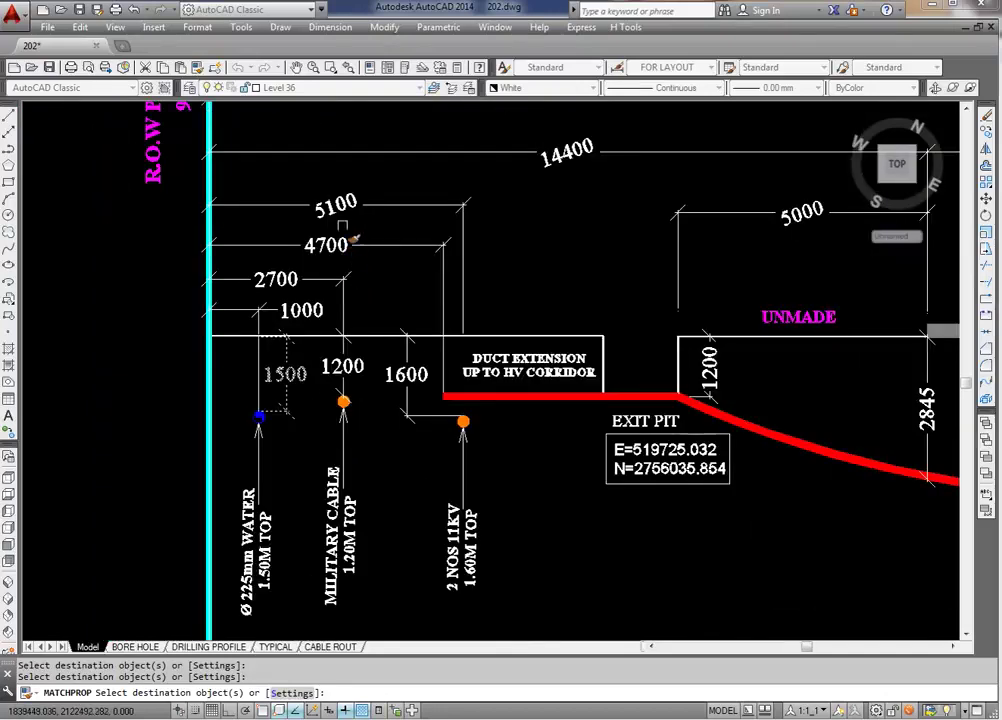